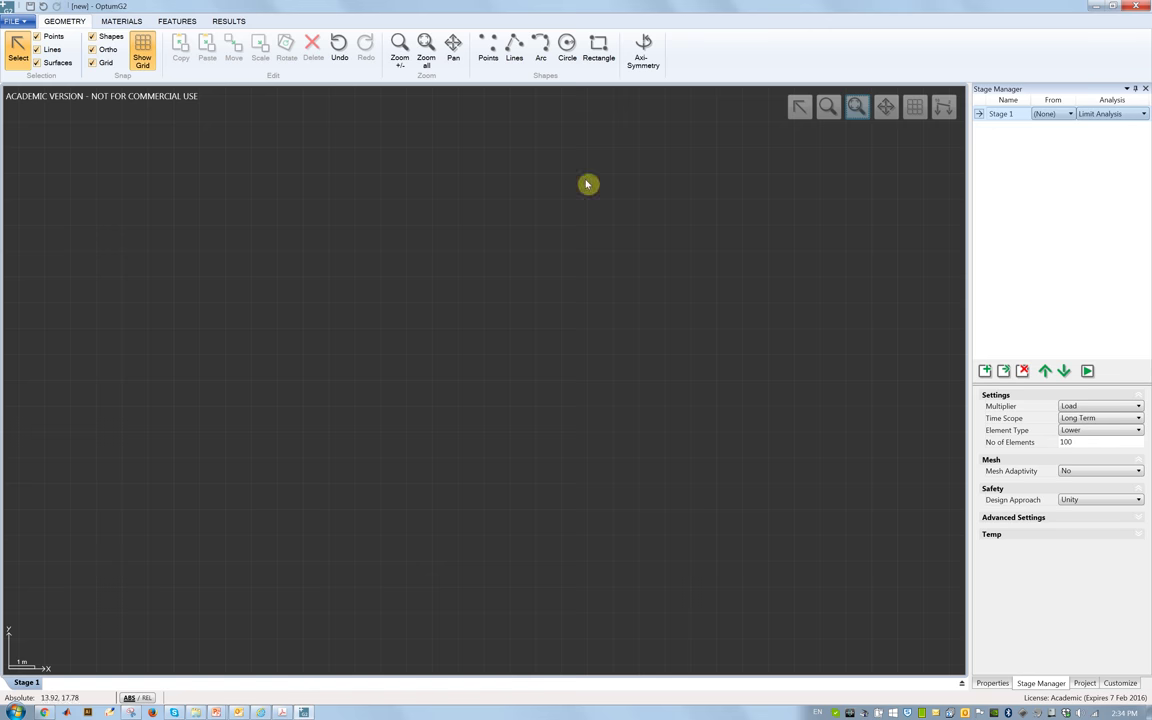
Step: Draw the soil rectangle and a small footing square on its top-left corner, then fit the view
left_click(598, 50)
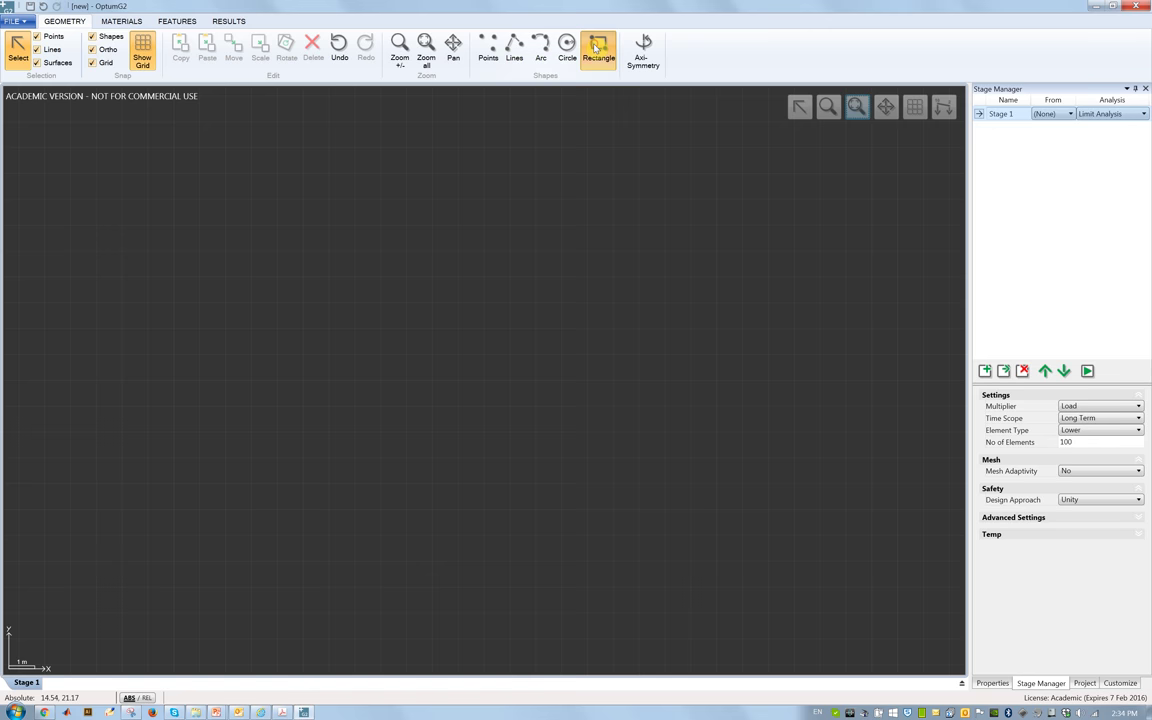
left_click(226, 277)
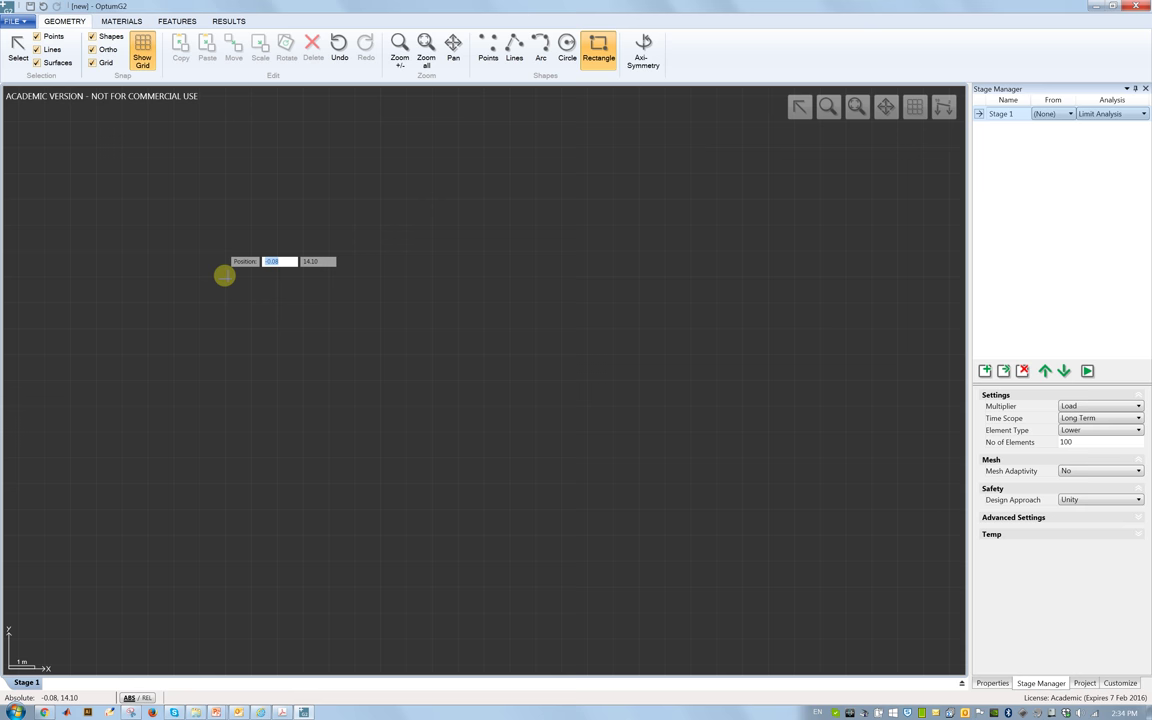
left_click(588, 432)
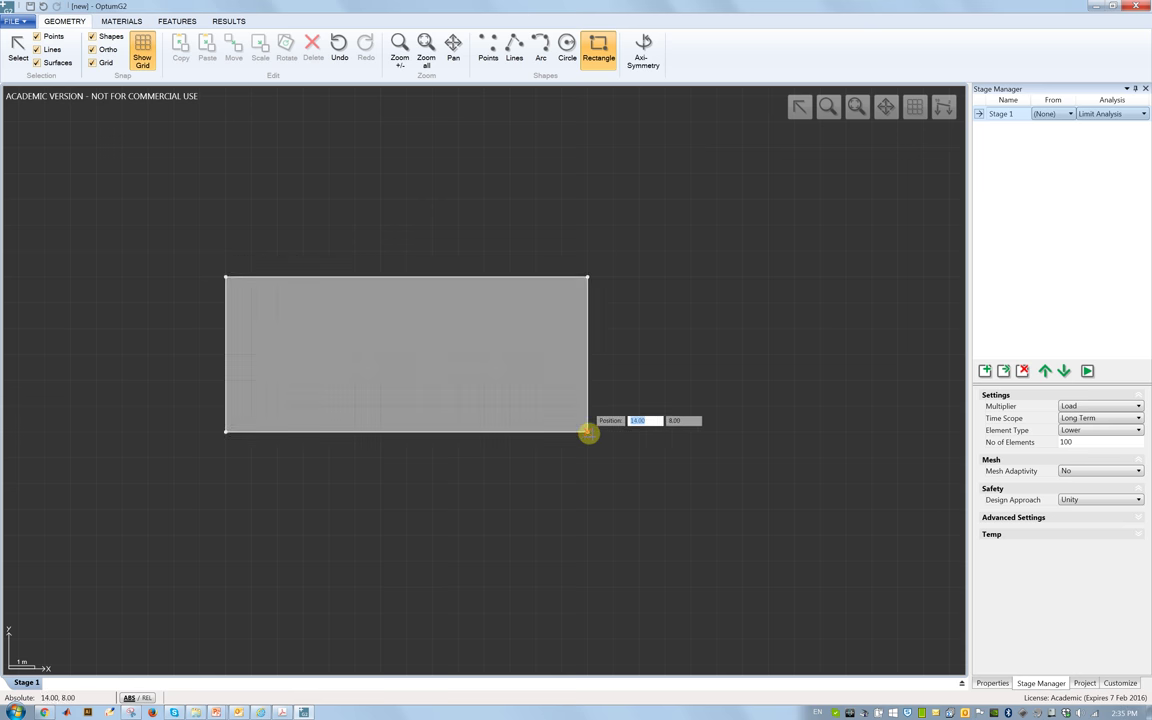
left_click(228, 276)
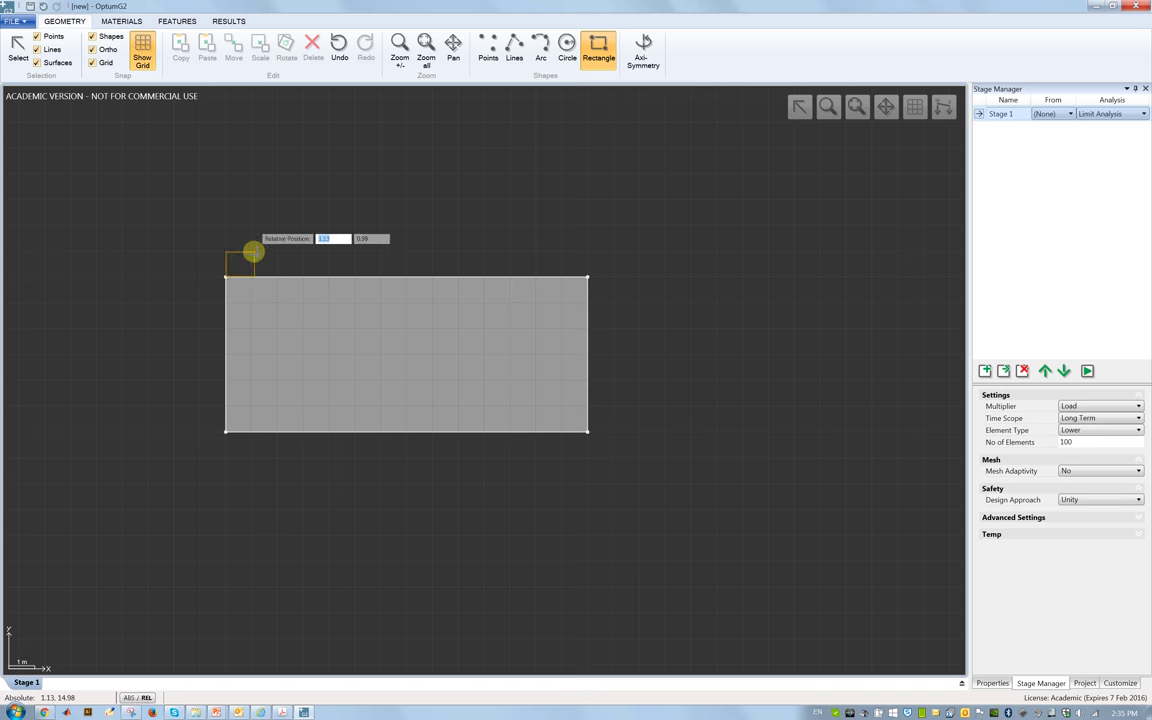
left_click(252, 251)
key("Escape")
left_click(857, 106)
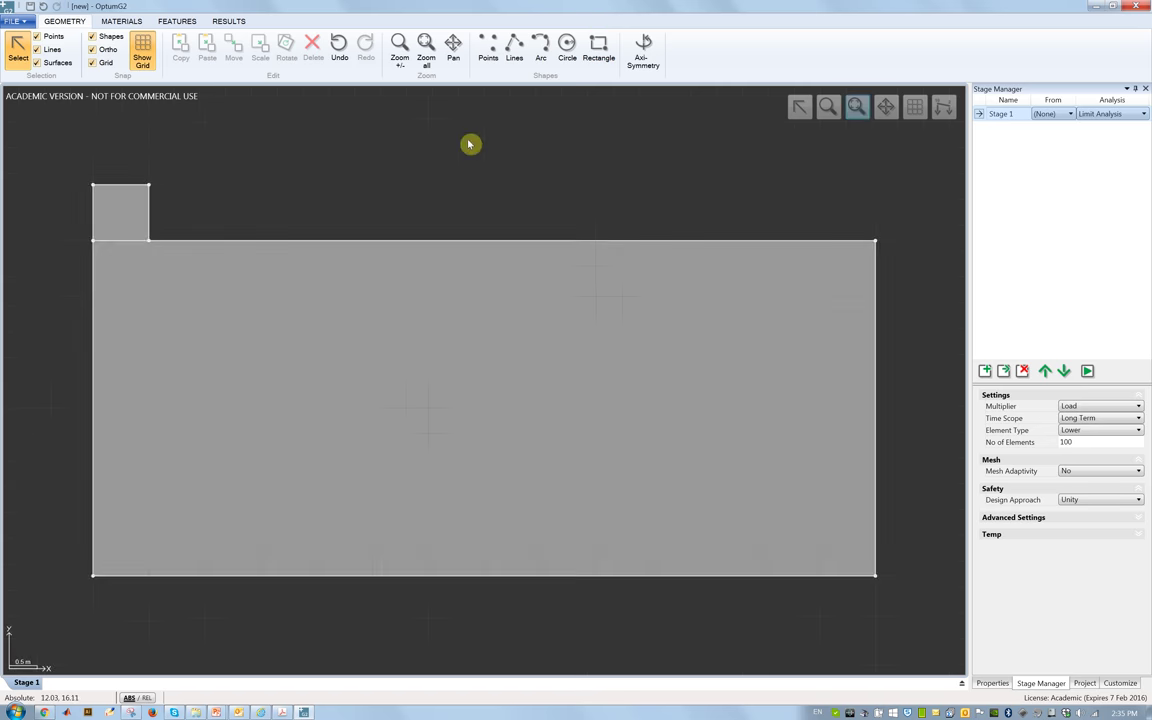
Step: Assign Tresca Basic (su 30 kPa) to the soil and Rigid to the footing square
left_click(121, 21)
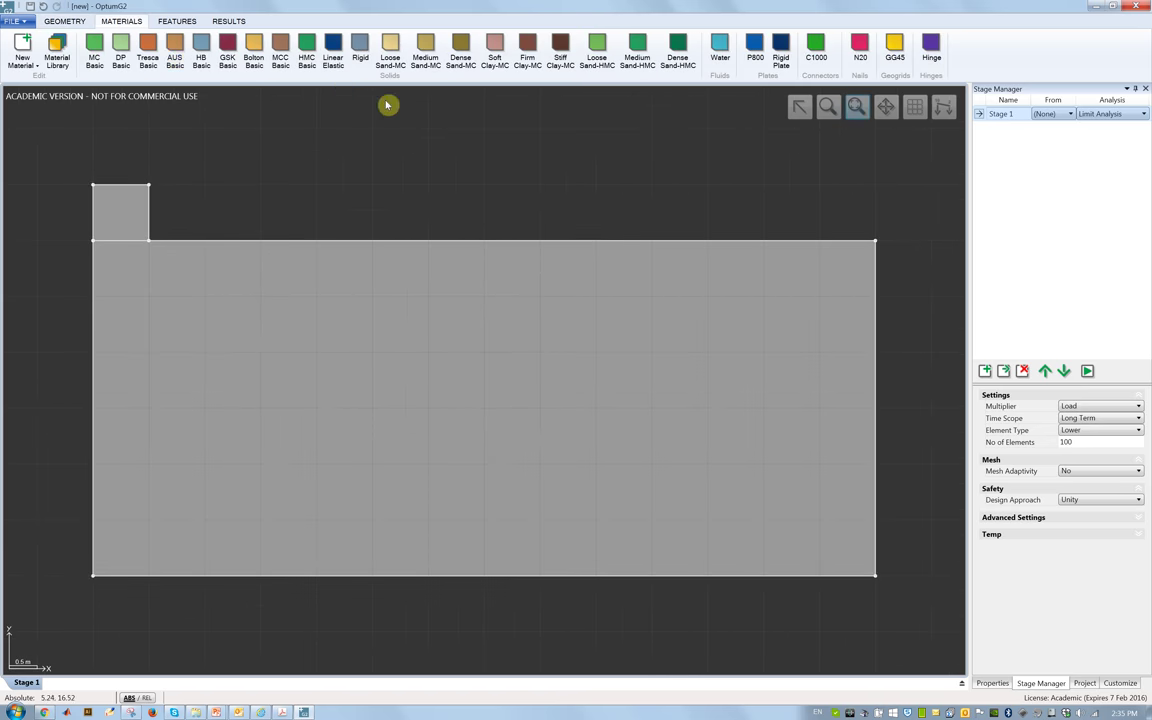
left_click(295, 270)
left_click(147, 50)
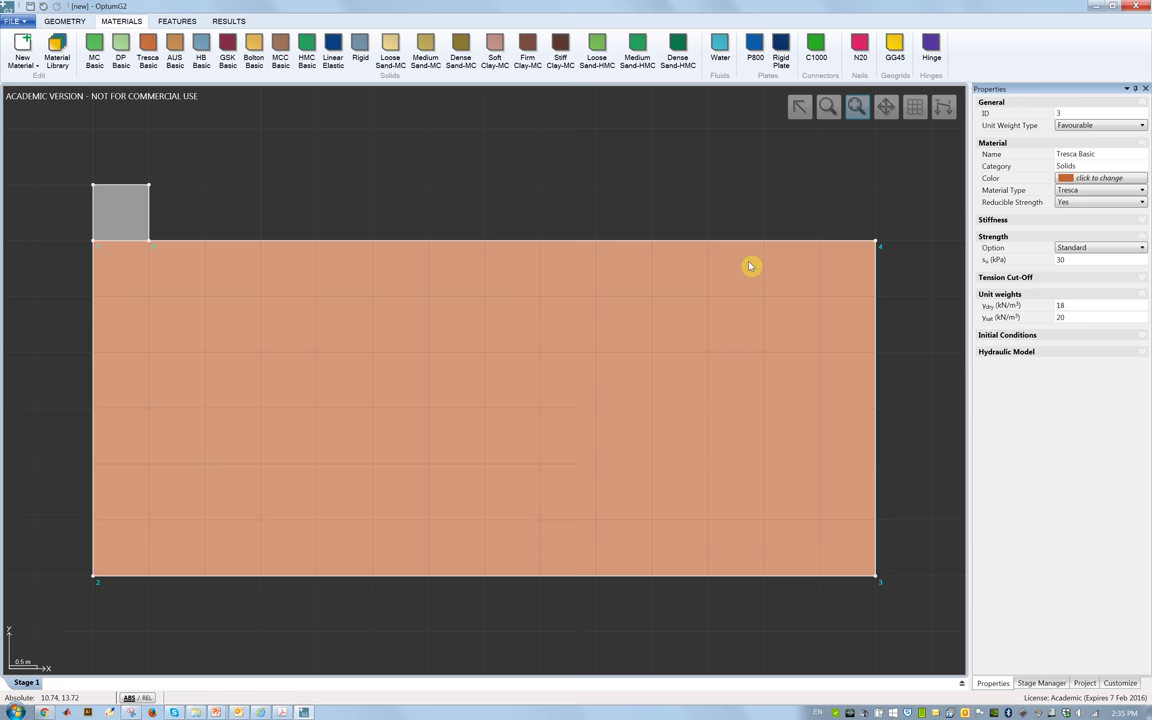
left_click(1069, 260)
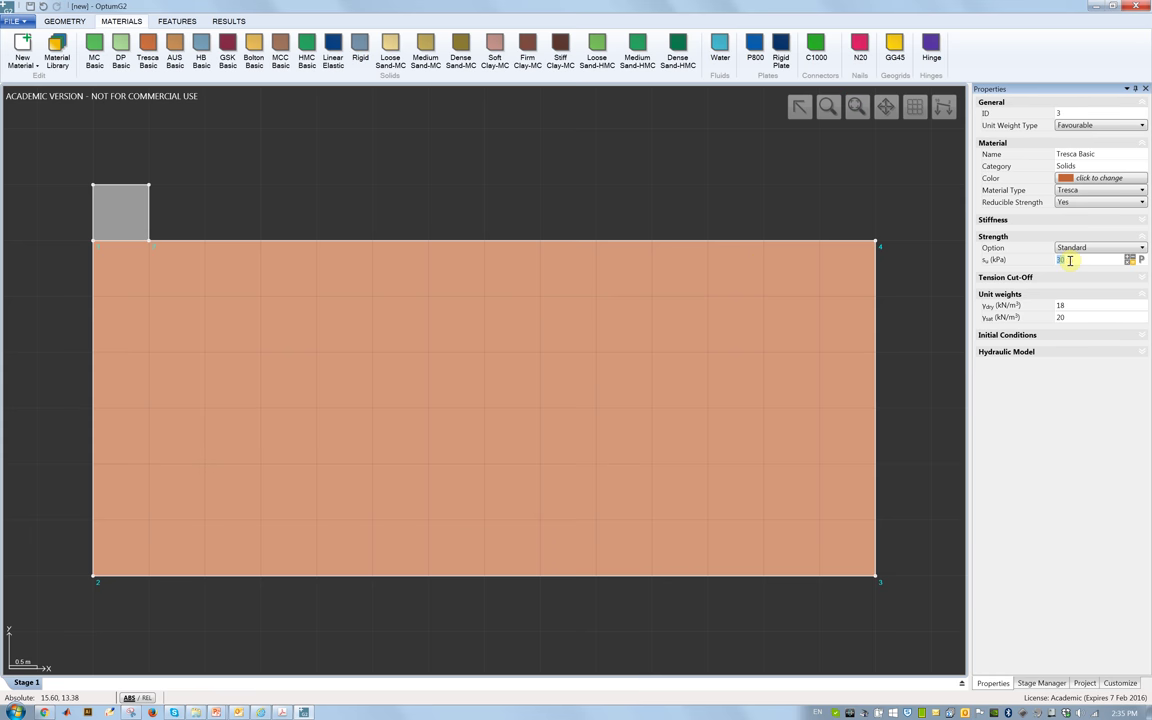
left_click(303, 200)
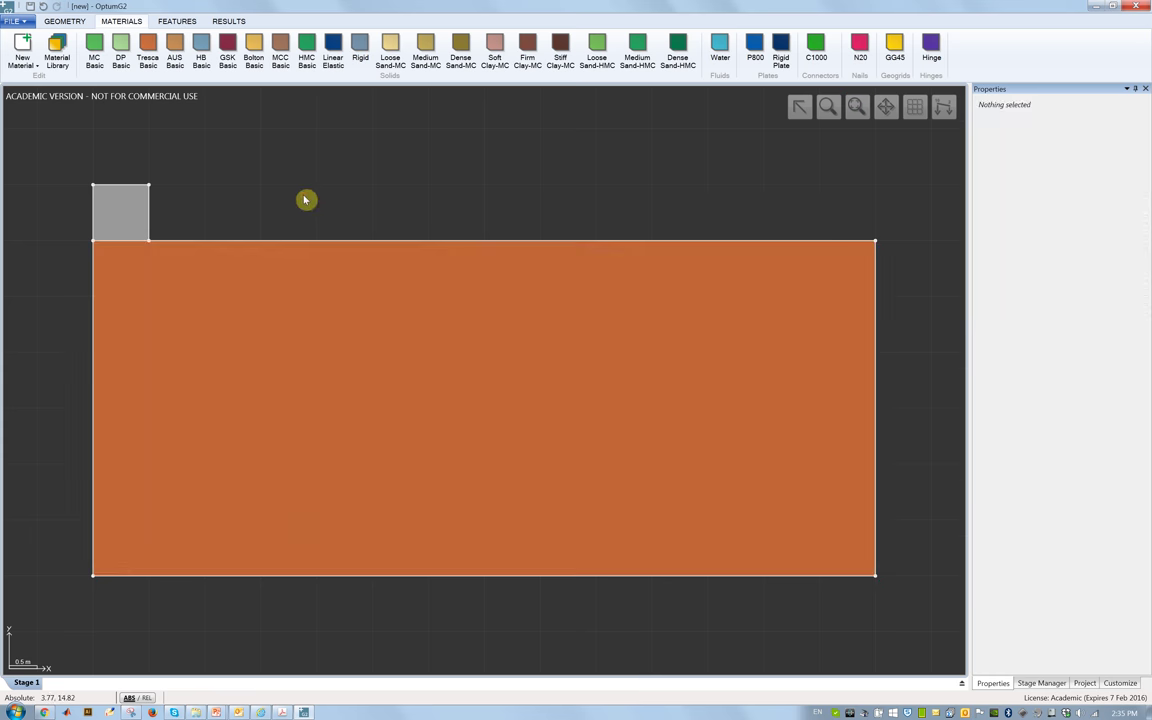
left_click(128, 210)
left_click(360, 50)
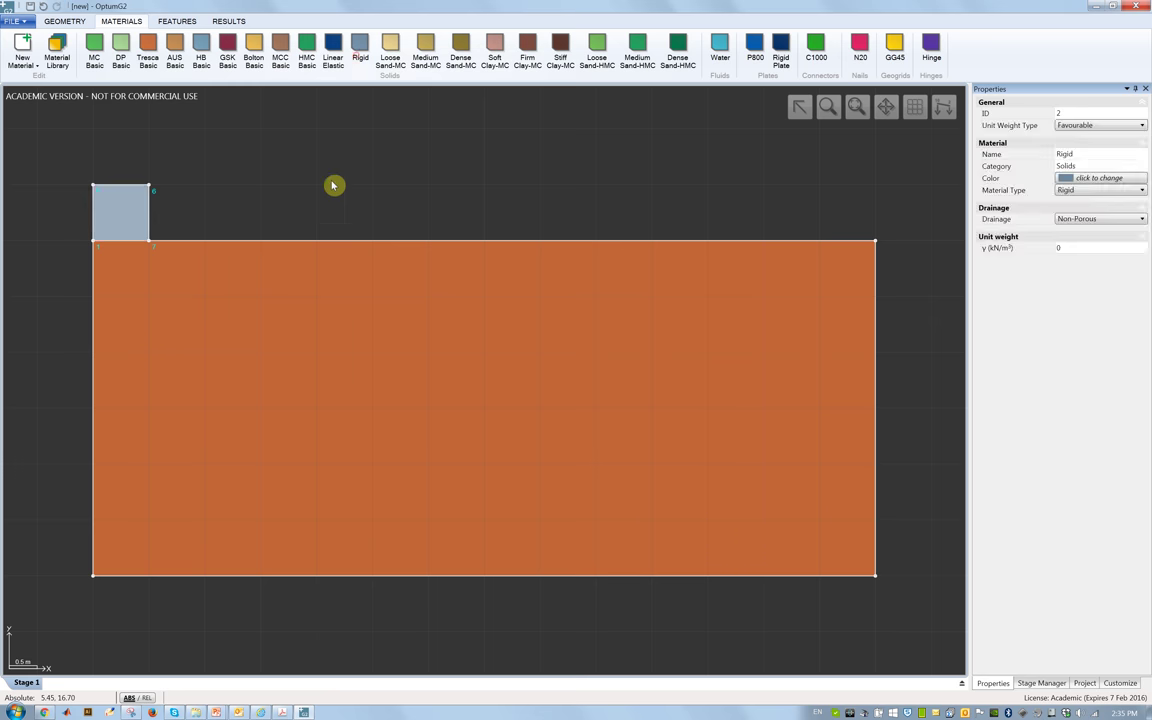
left_click(334, 186)
Step: Apply standard fixities to the soil block's left, right and bottom edges
left_click(177, 21)
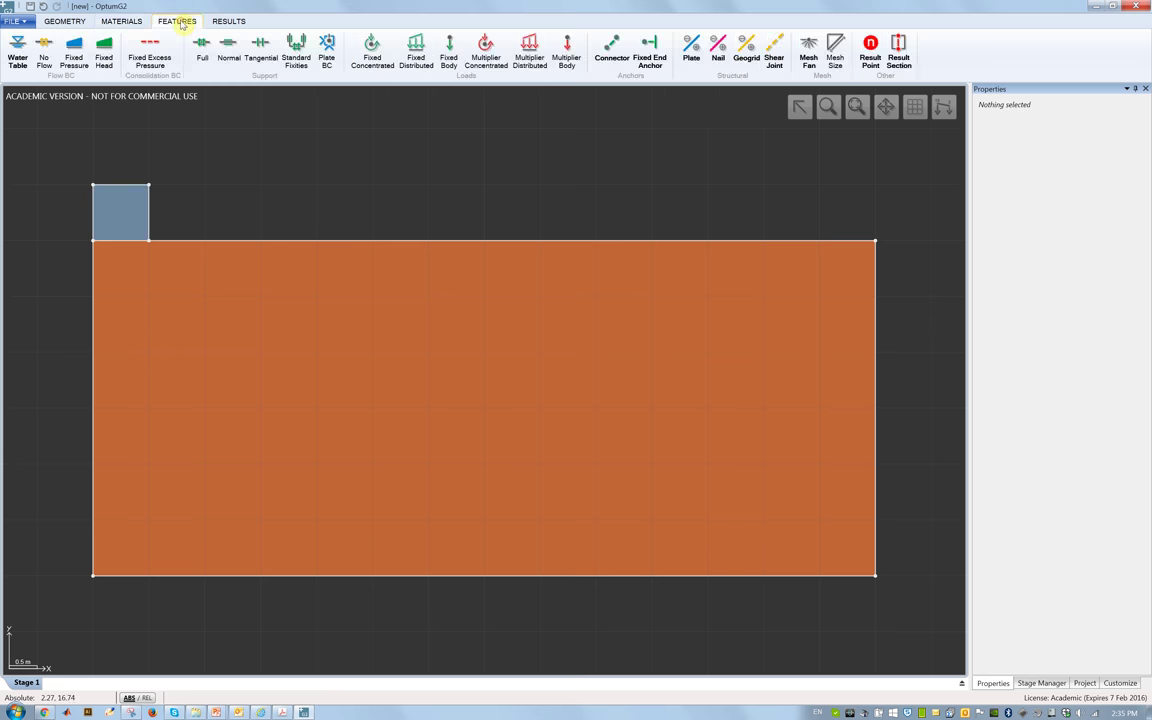
left_click(294, 52)
left_click(94, 309)
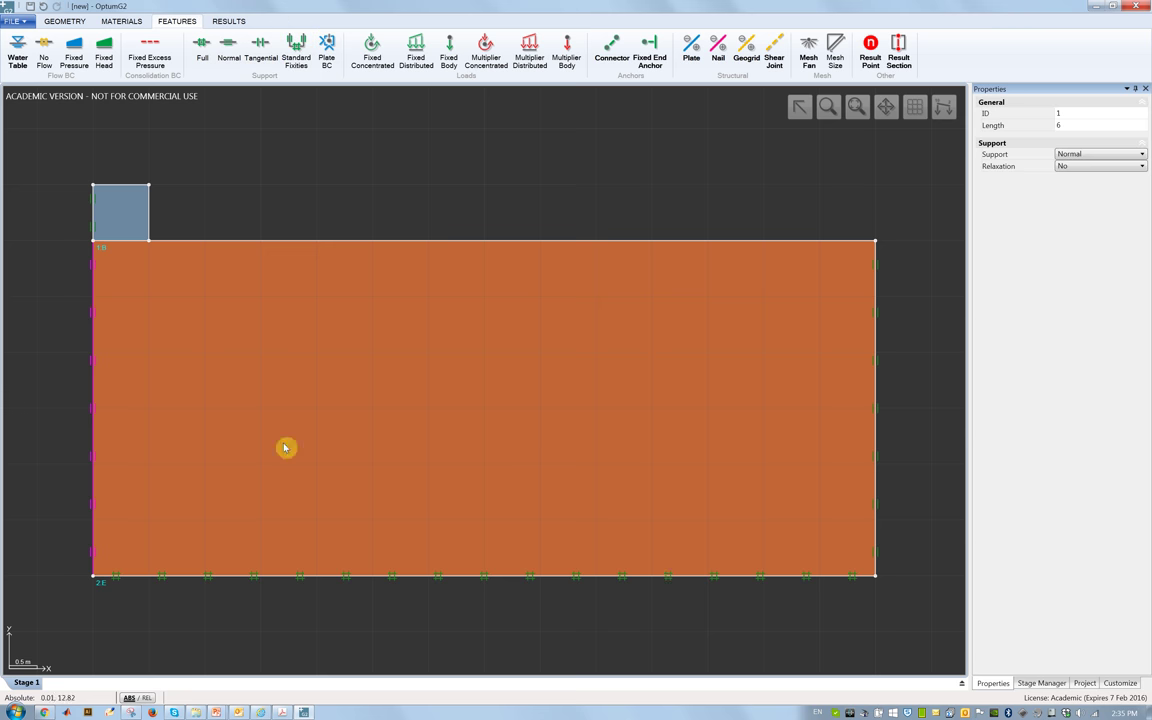
left_click(663, 578)
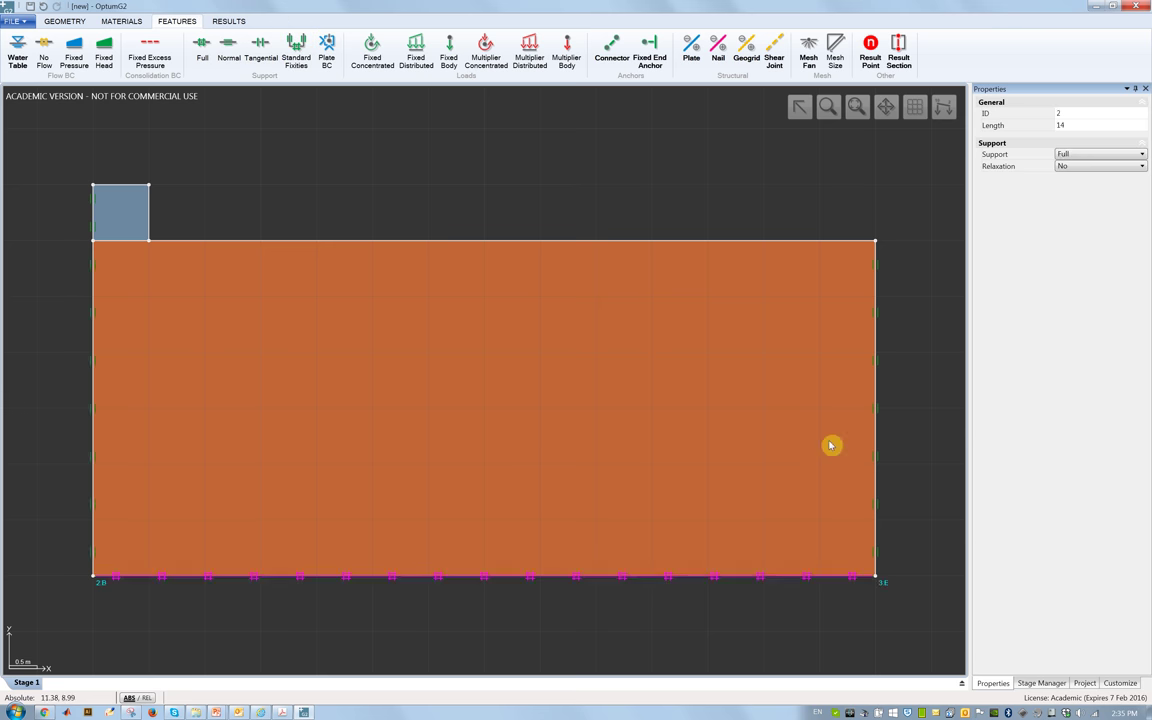
left_click(879, 409)
key("Escape")
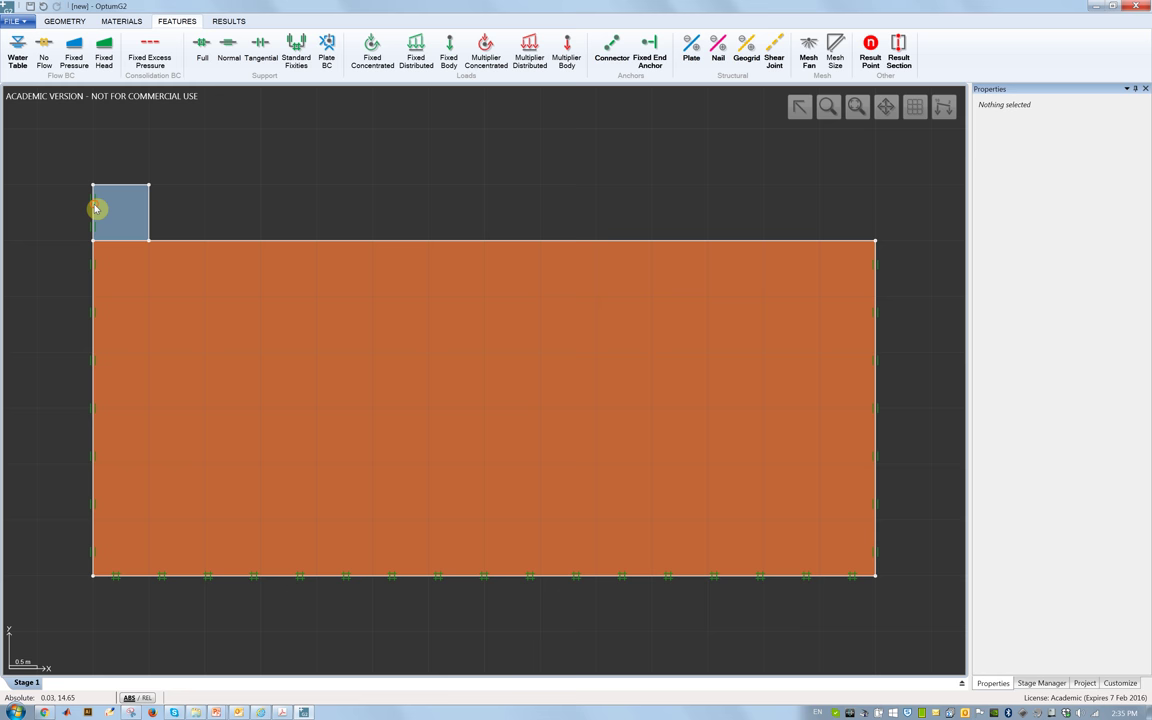
left_click(93, 209)
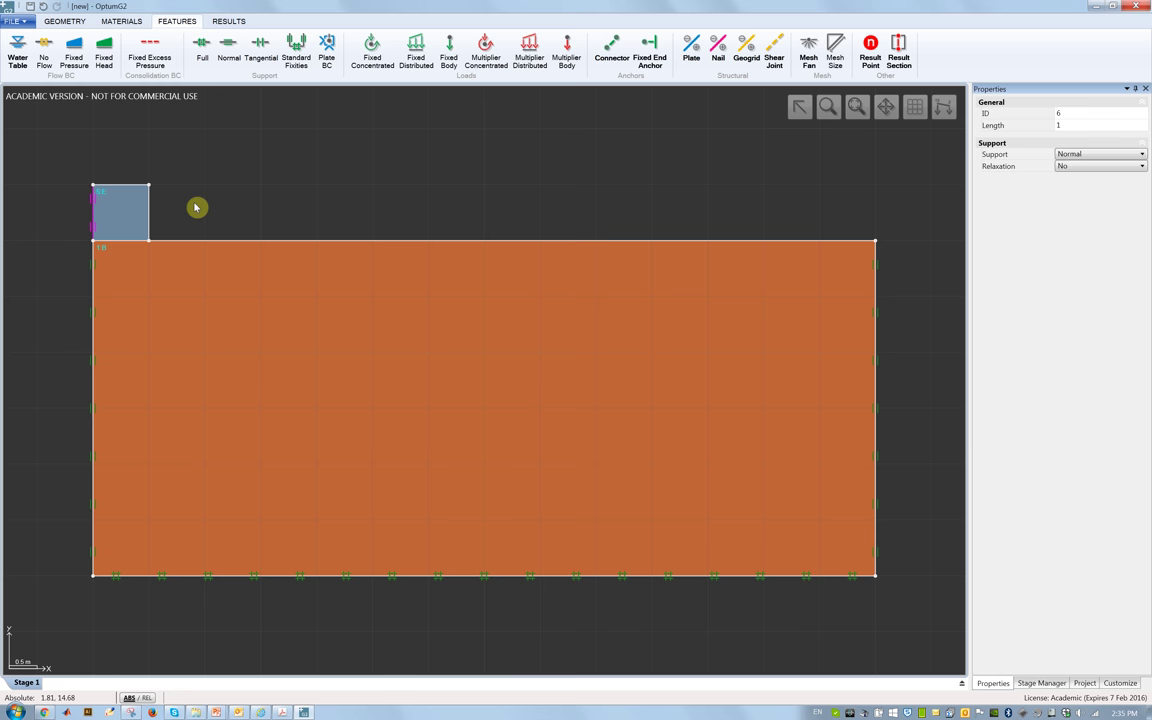
key("Escape")
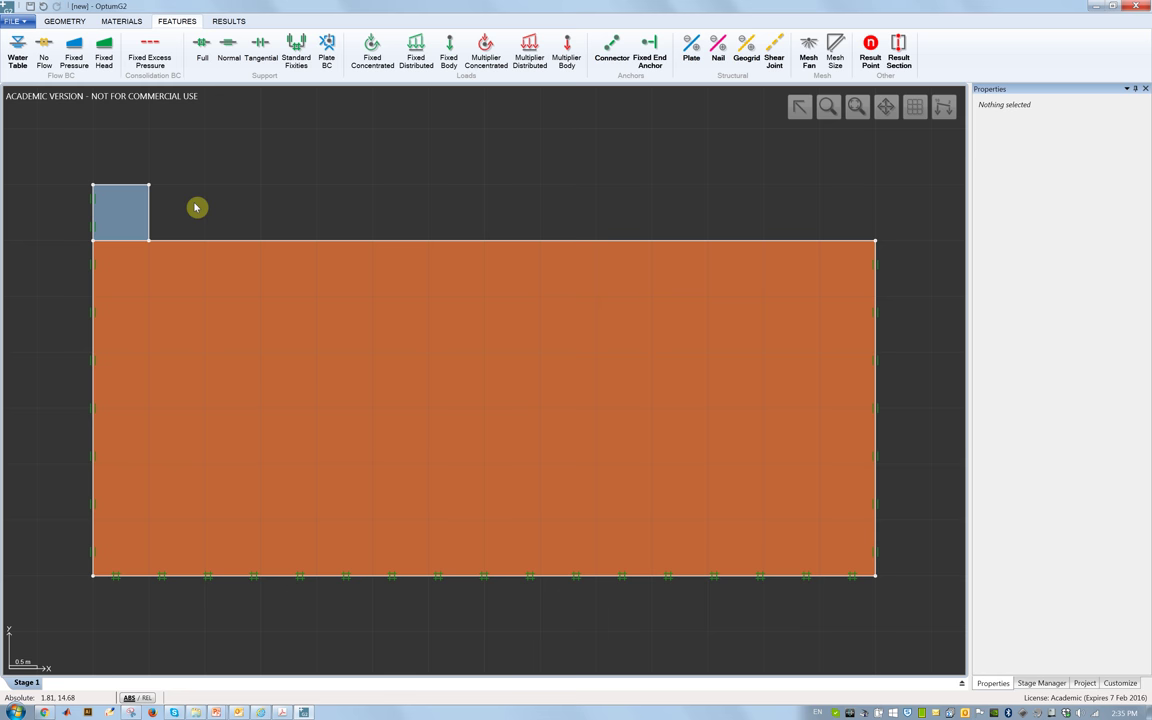
Step: Add a uniform multiplier distributed load of -5.14159 (Begin Y and End Y) on the footing's top edge
left_click(113, 185)
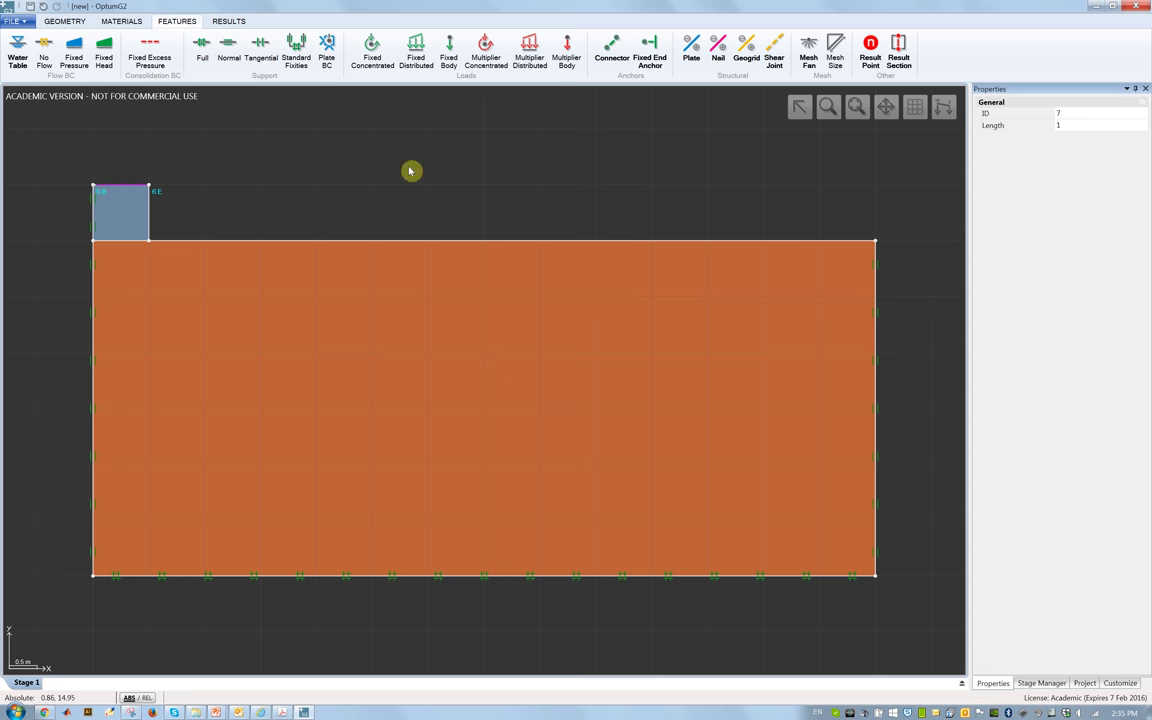
left_click(541, 67)
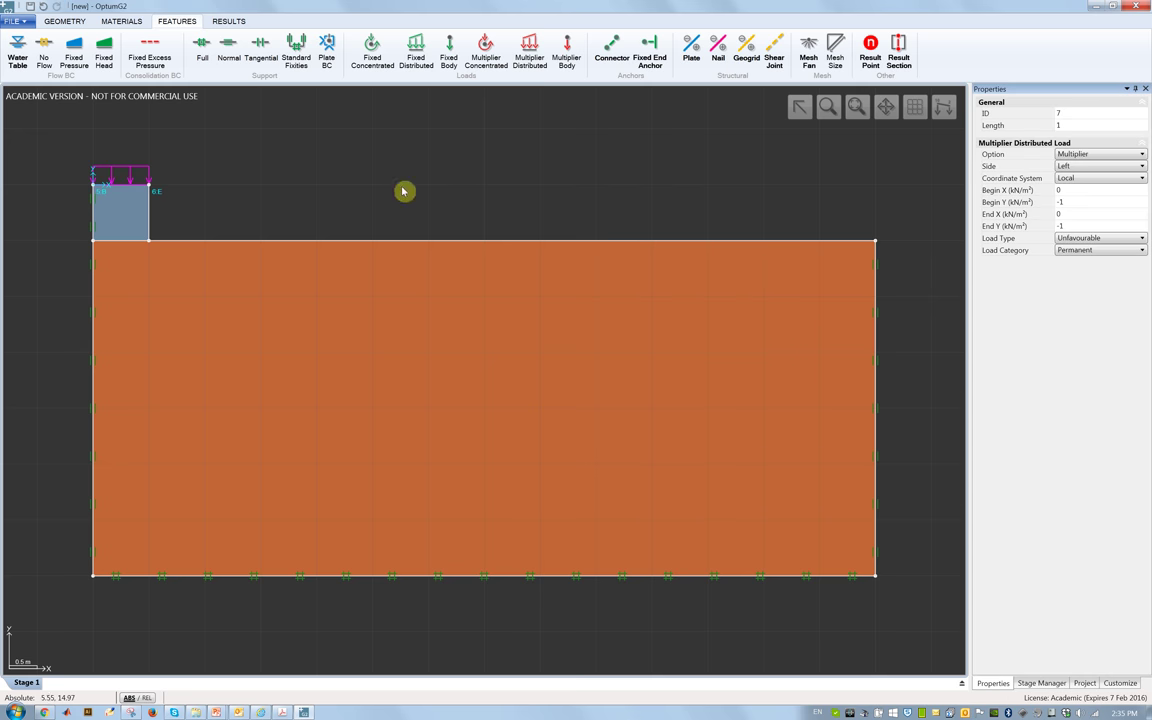
left_click(1090, 203)
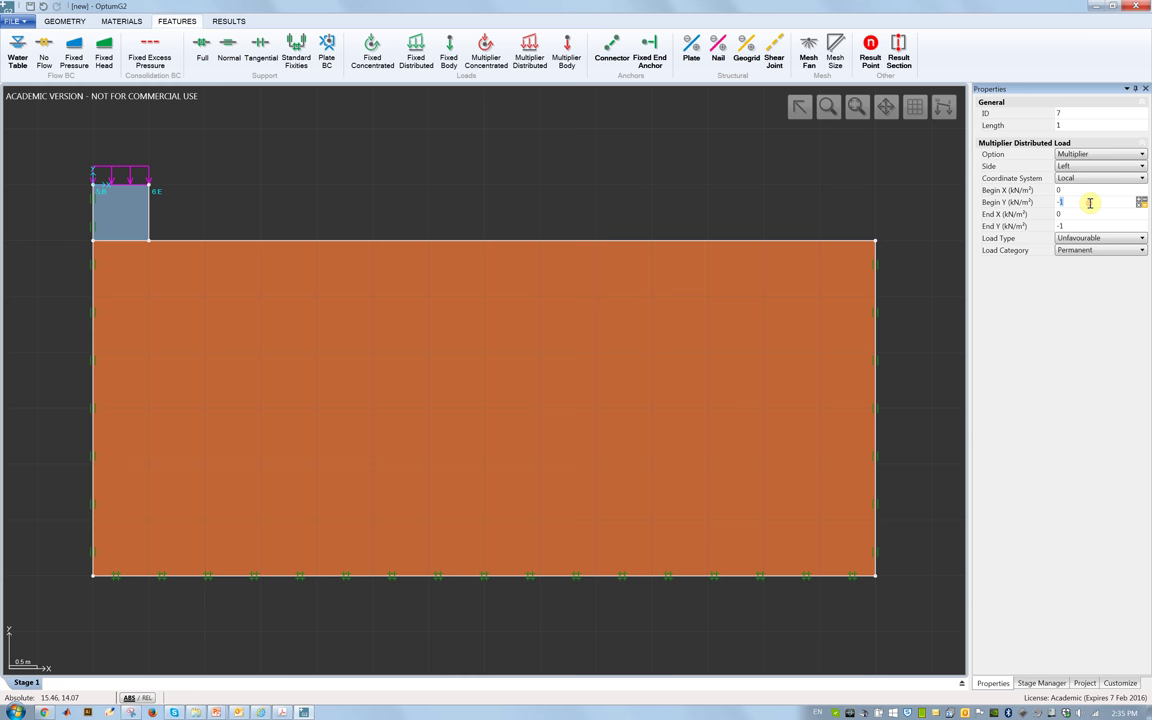
type("-5.14159")
key("Return")
key("ctrl+c")
key("Tab")
key("Tab")
key("ctrl+v")
key("Tab")
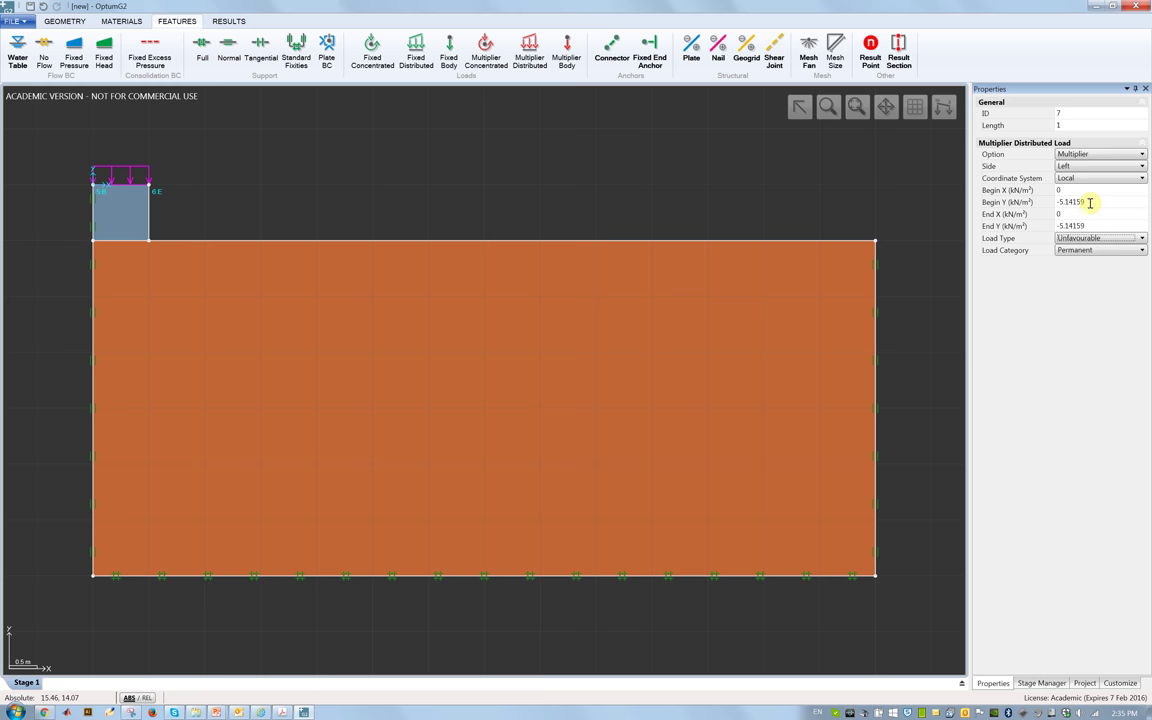
left_click(885, 225)
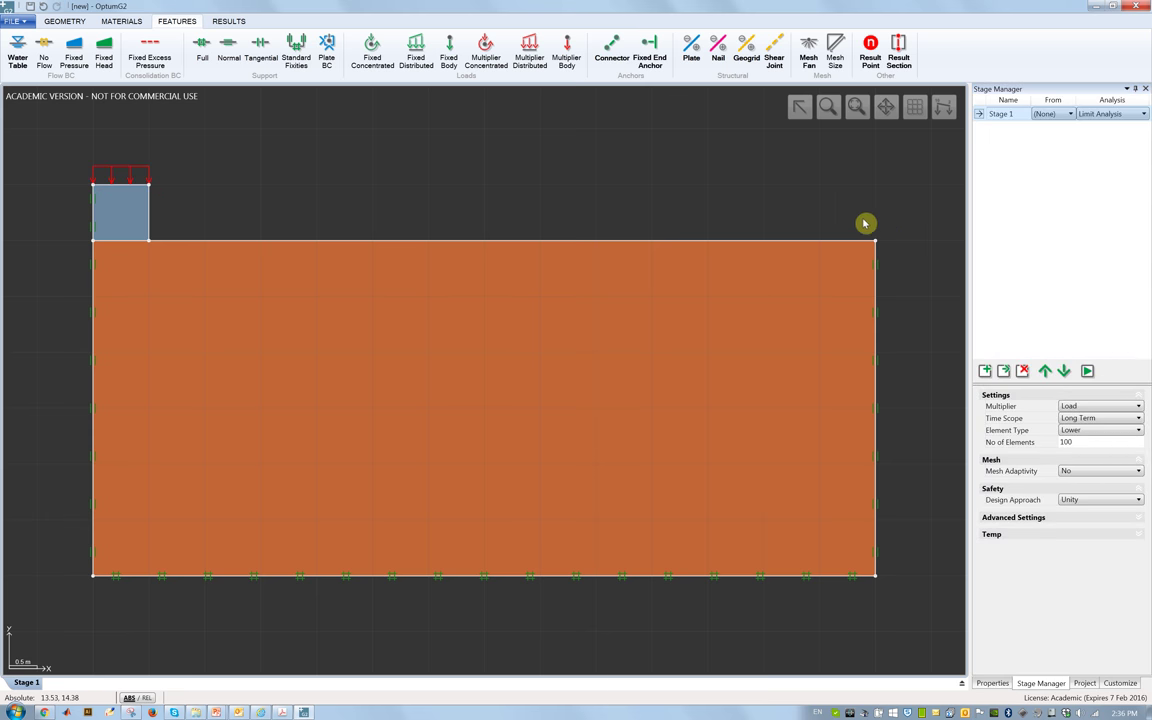
Step: Set stage 1 to Limit Analysis with lower-bound elements, adjust the element count, and enable mesh adaptivity
left_click(1121, 117)
left_click(1126, 149)
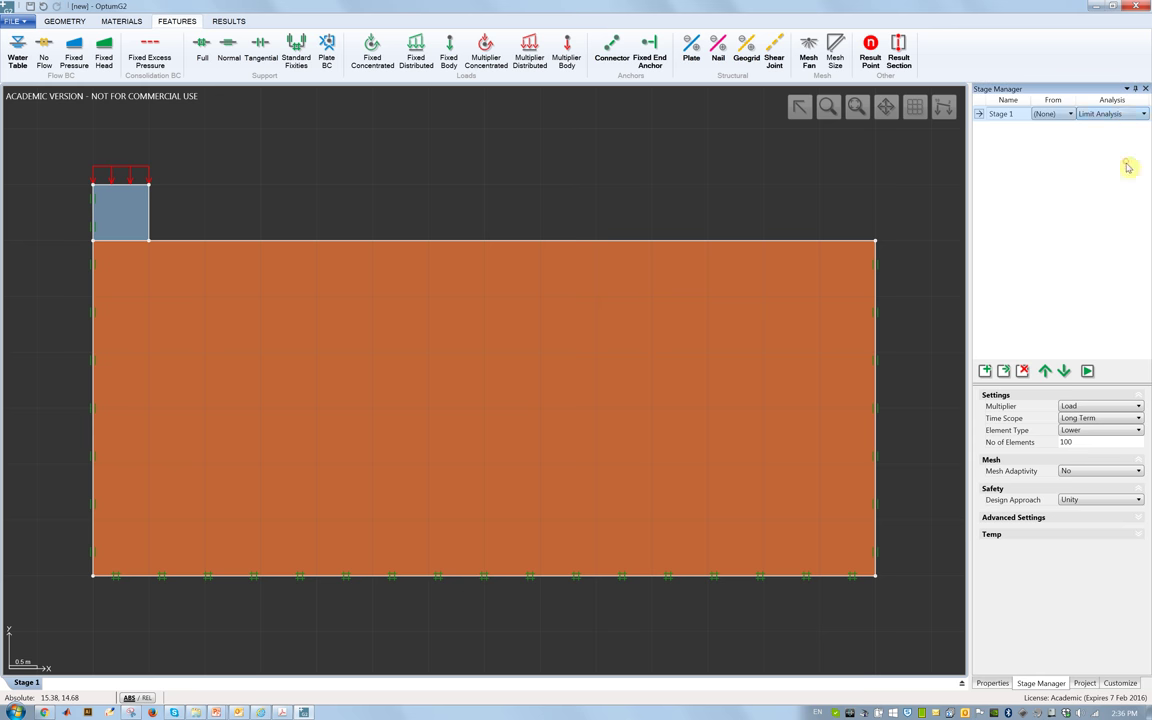
left_click(1107, 431)
left_click(1108, 440)
left_click(1110, 440)
type("0")
left_click(1098, 471)
left_click(1099, 494)
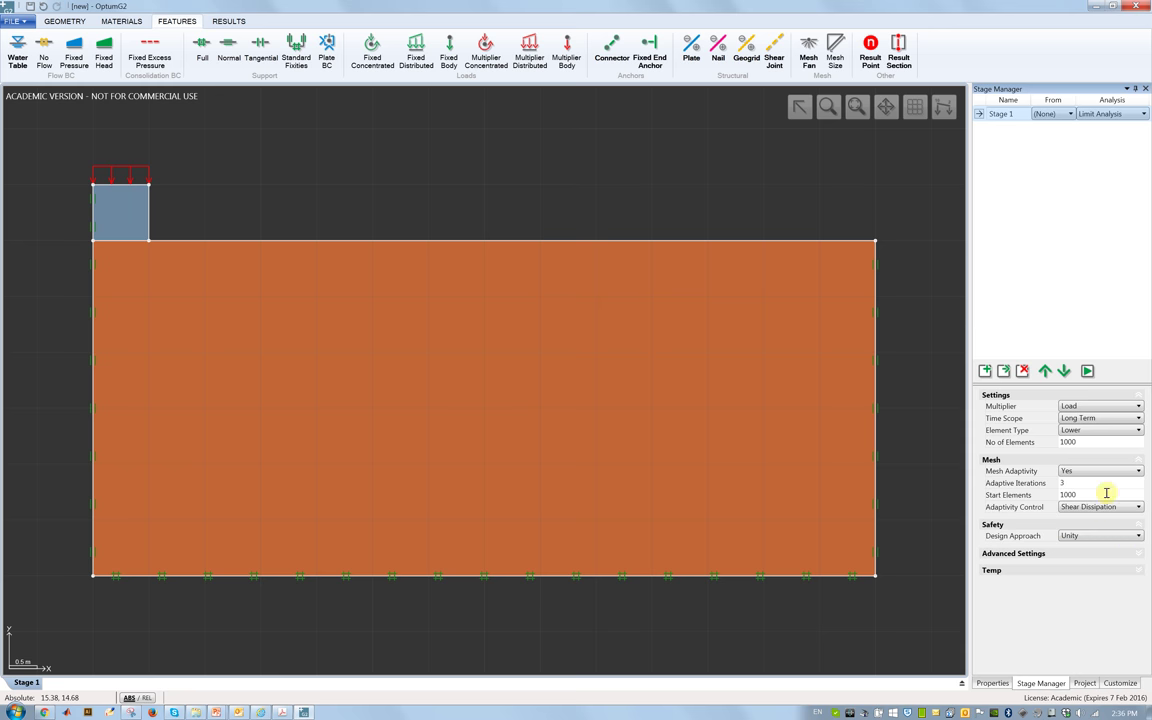
Step: Clone stage 1 into a second stage using upper-bound elements
left_click(1004, 372)
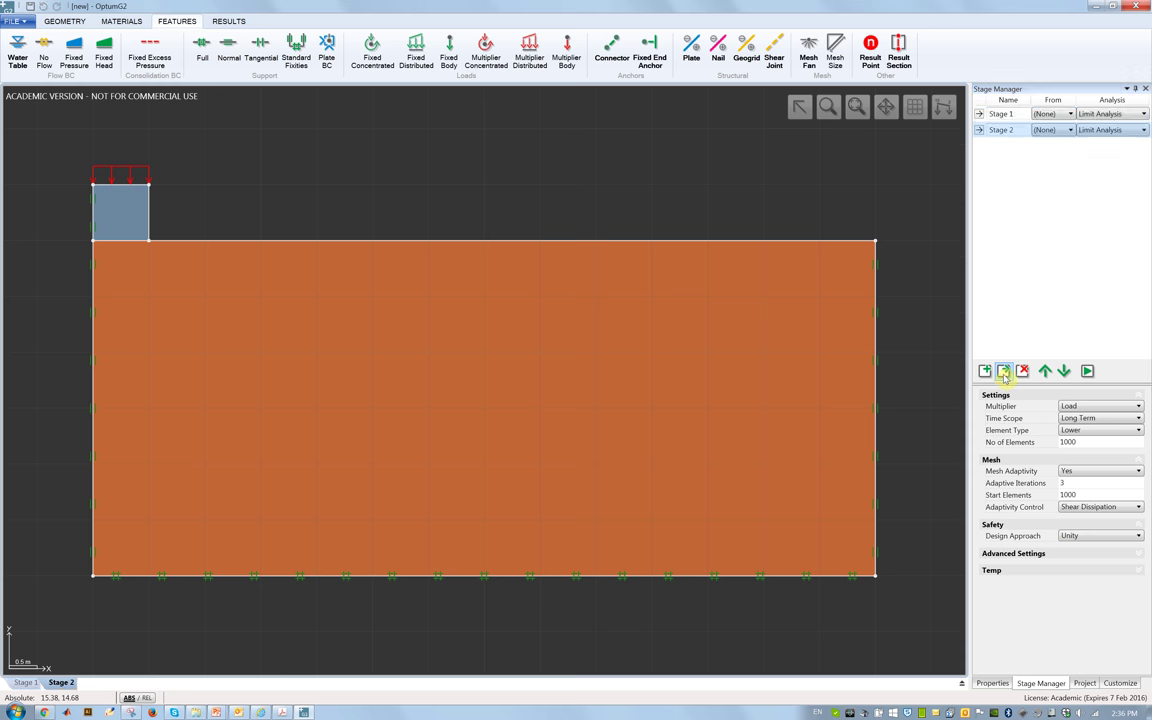
left_click(1080, 431)
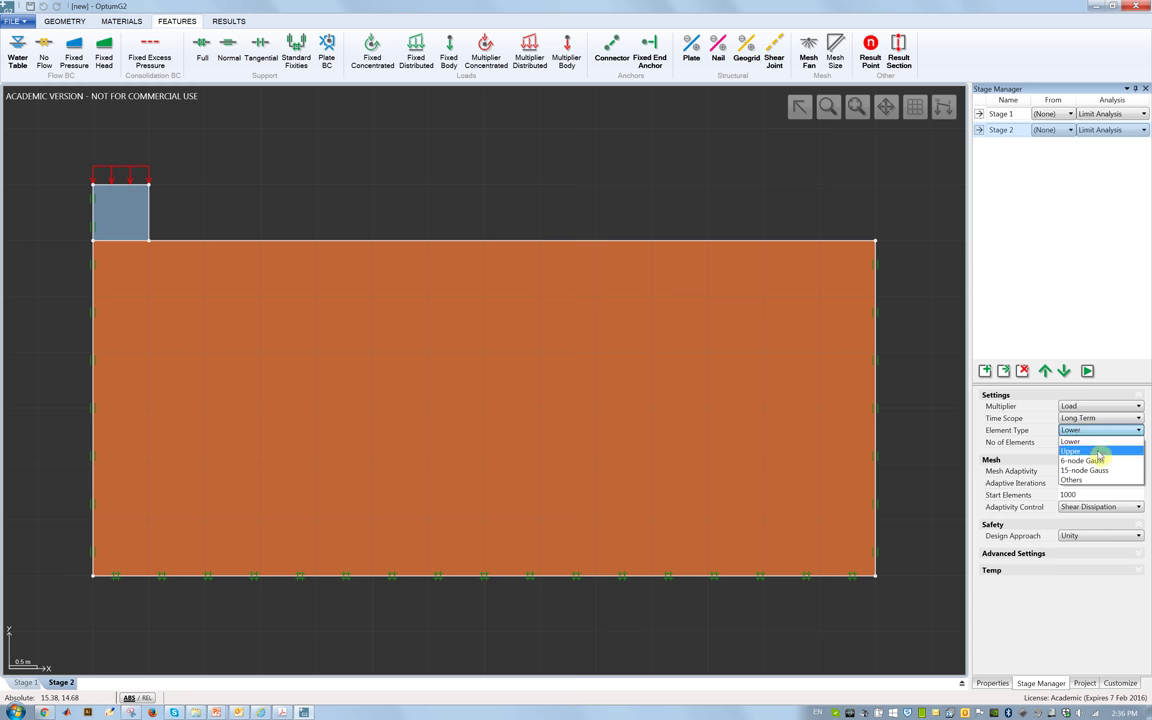
left_click(1097, 452)
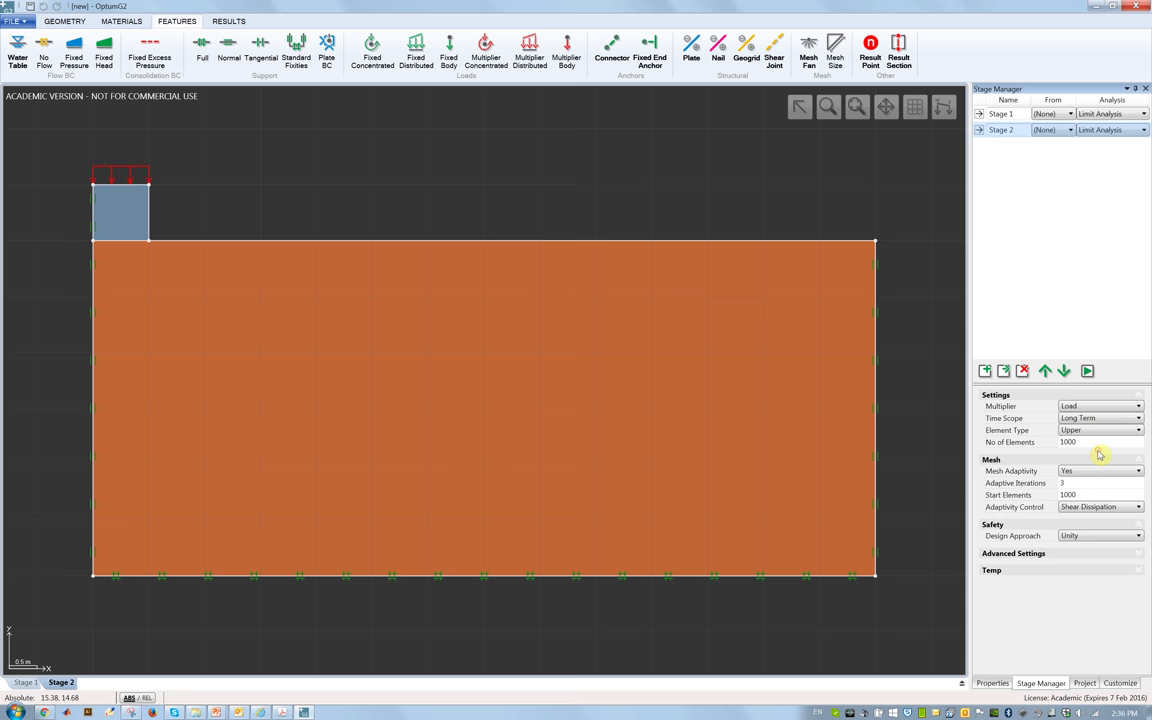
Step: Rename the stages LB Nc and UB Nc and run the analysis
left_click(999, 113)
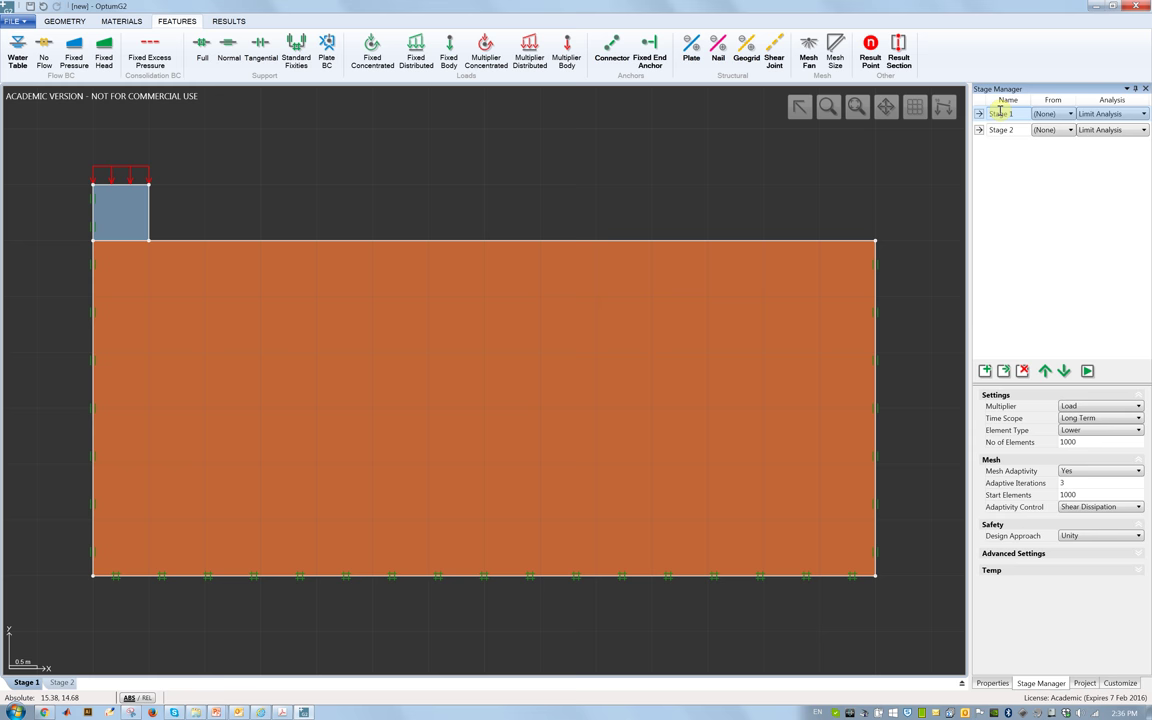
left_click(1000, 113)
type("LB Nc")
left_click(1013, 128)
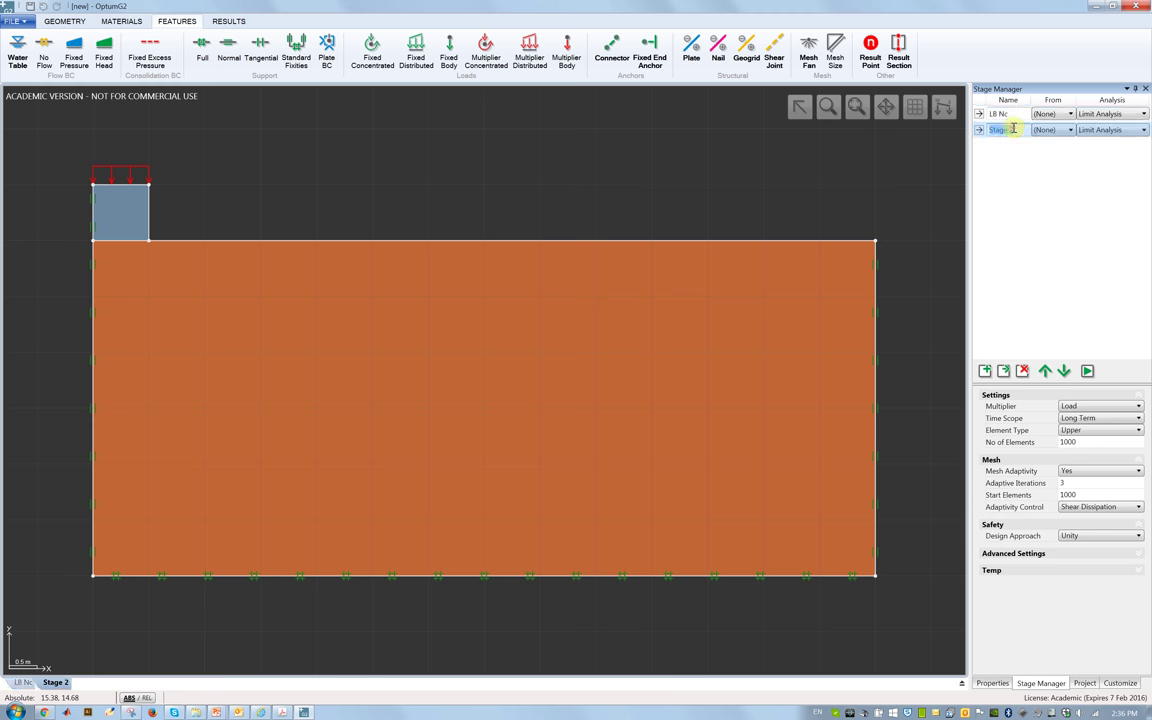
type("UB")
key("Return")
type("Nc")
key("Return")
left_click(1087, 372)
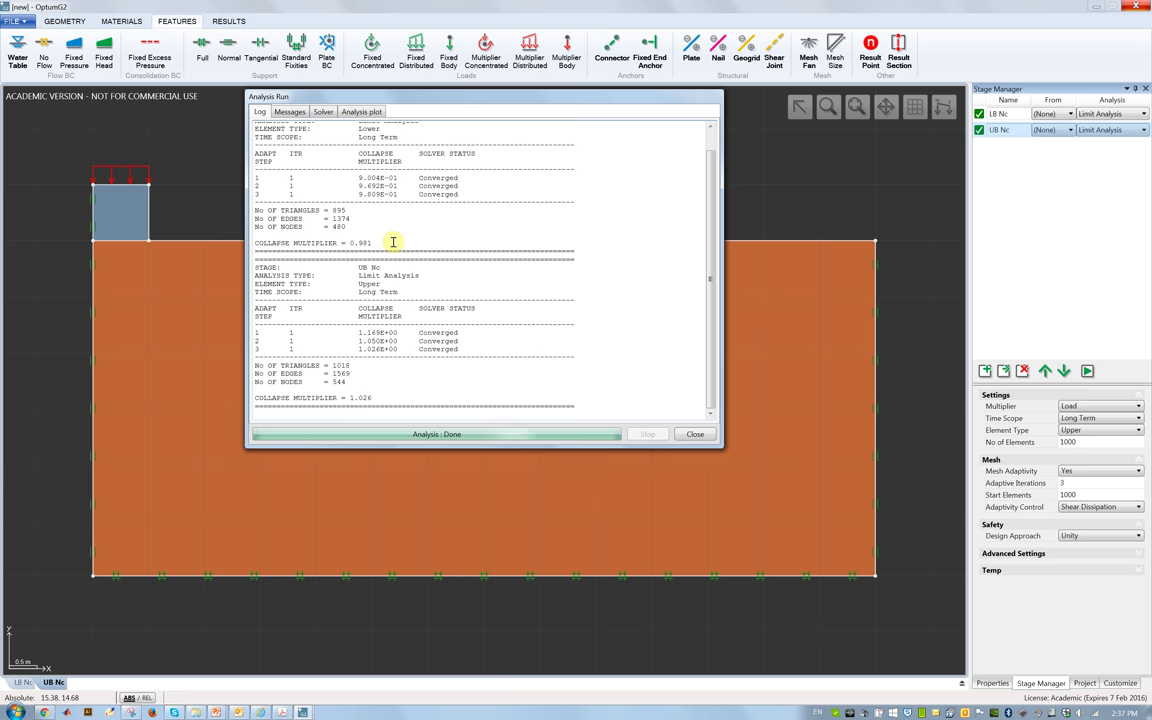
Step: Close the finished analysis log showing collapse multipliers 0.981 and 1.026
left_click(695, 435)
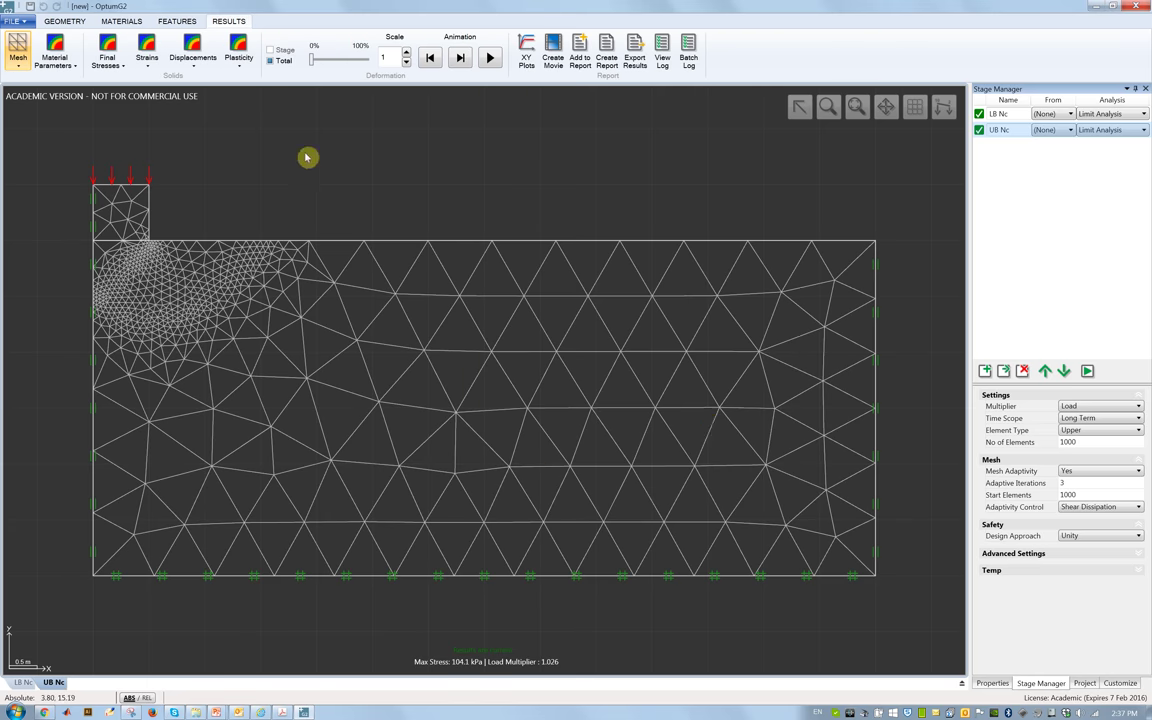
Step: Show shear dissipation with a lowered colour scale maximum and animate deformation at scale 0.6
left_click(238, 58)
left_click(250, 122)
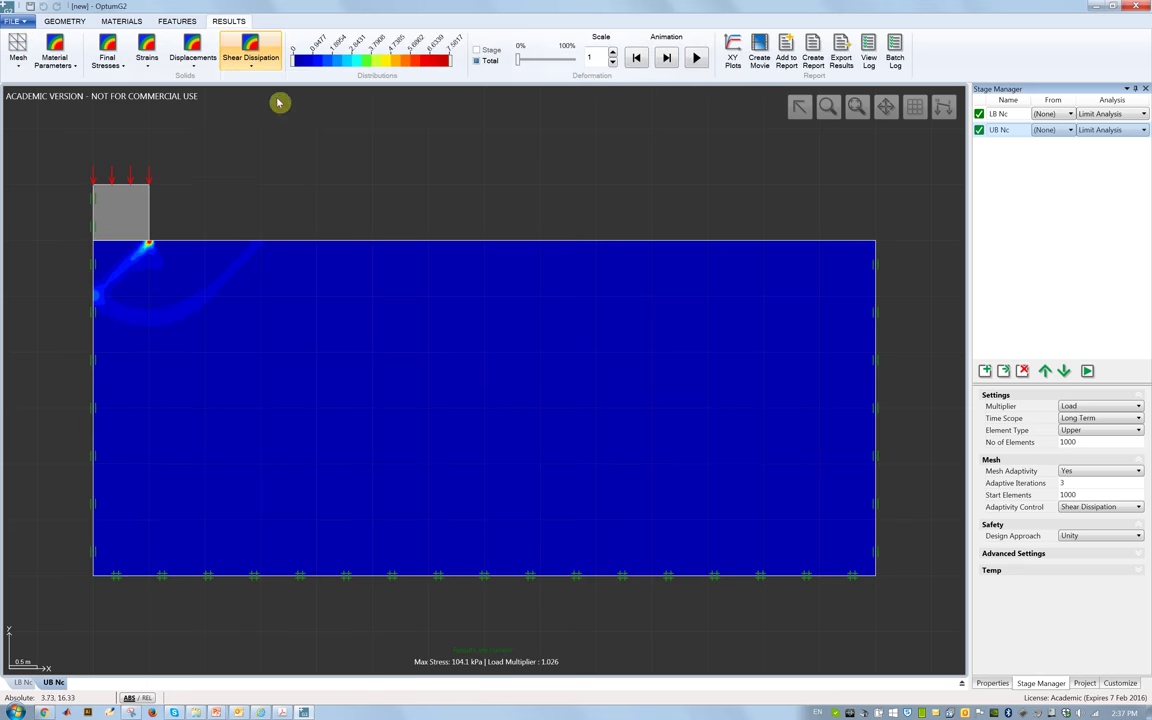
left_click_drag(440, 73, 328, 62)
left_click(699, 59)
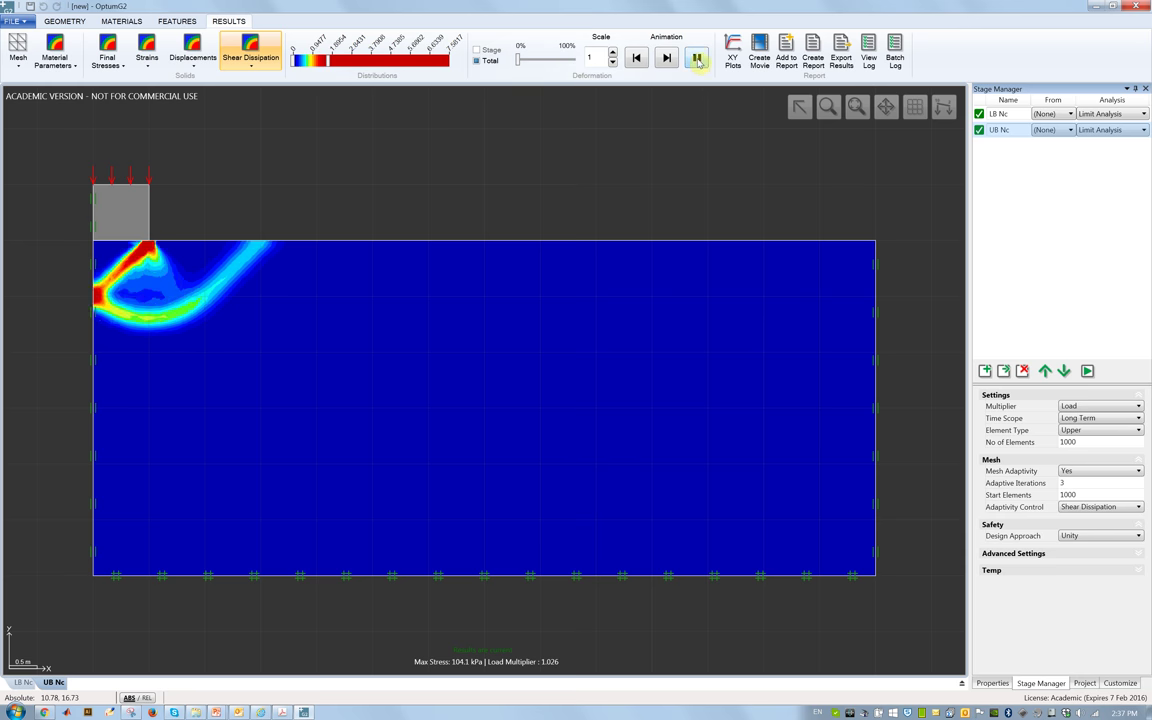
left_click(612, 62)
left_click(612, 62)
Step: Return to the adapted mesh display and view the LB Nc results (multiplier 0.9809)
left_click(14, 62)
left_click(22, 76)
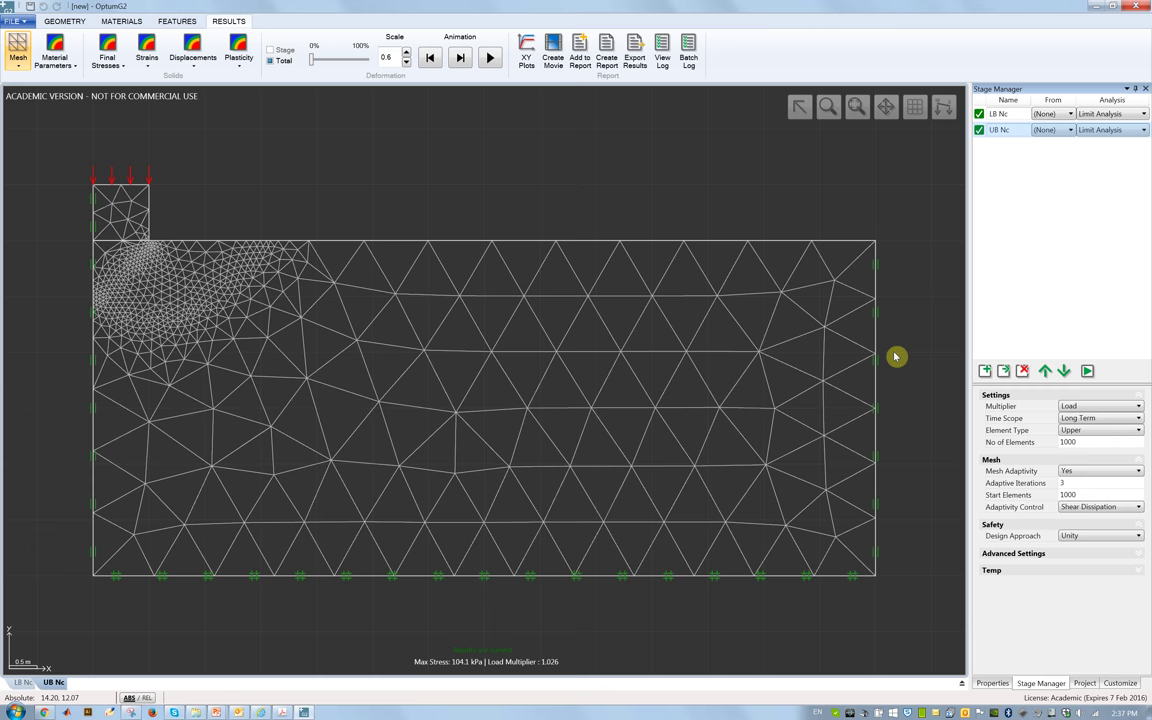
left_click(1008, 114)
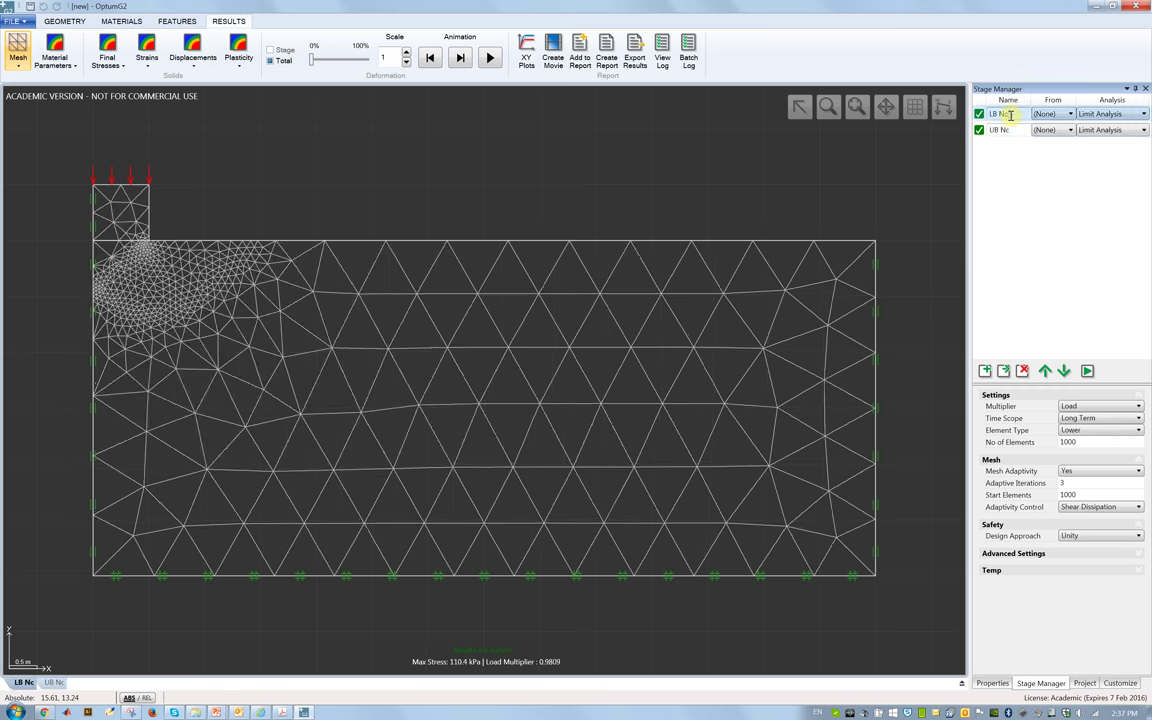
Step: Clone LB Nc into a new stage and give its soil Medium Sand-MC with friction angle 30
left_click(1004, 371)
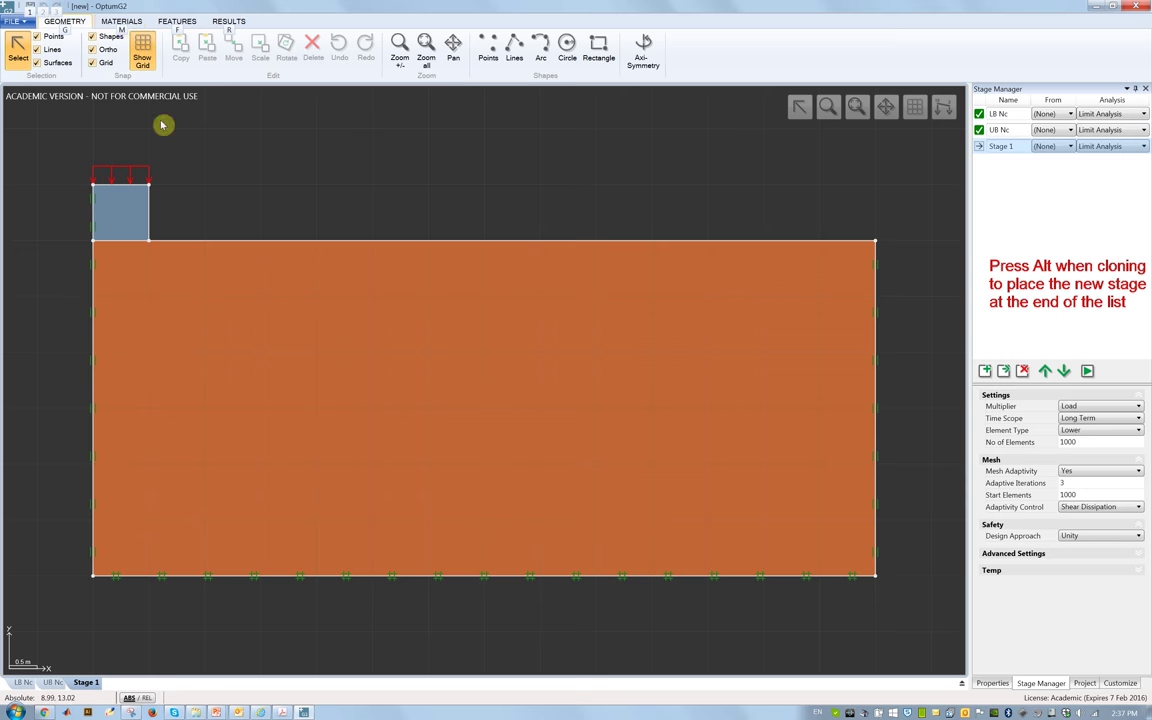
left_click(121, 21)
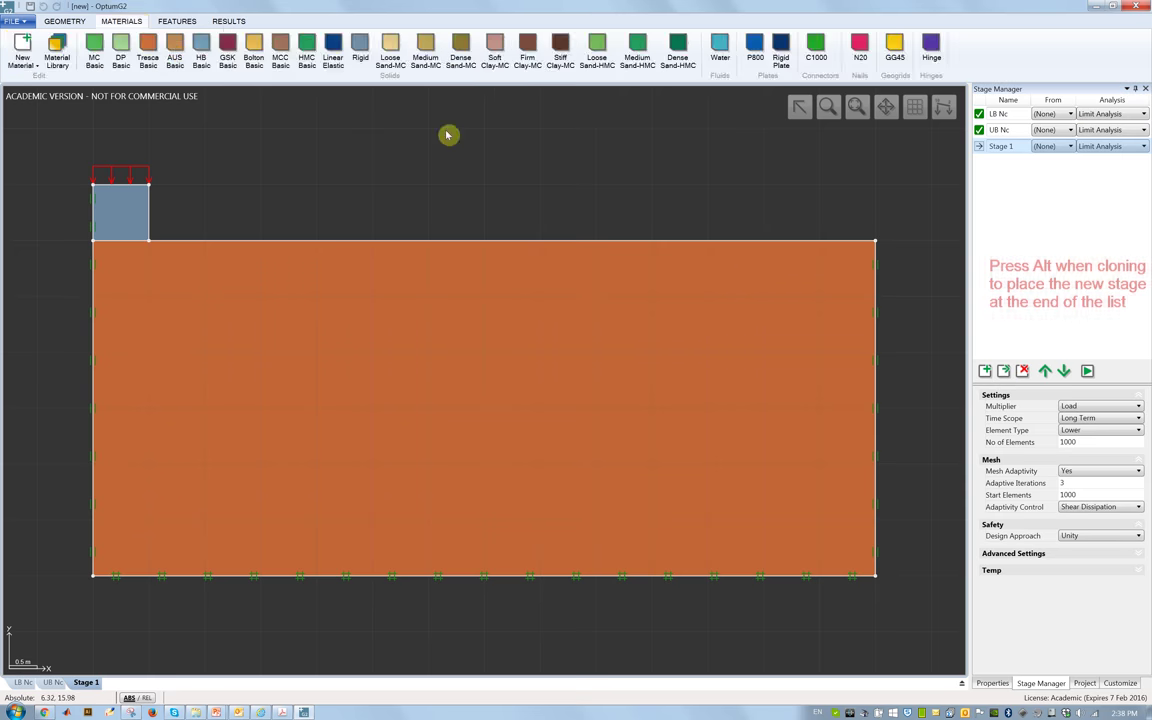
left_click_drag(438, 71, 450, 347)
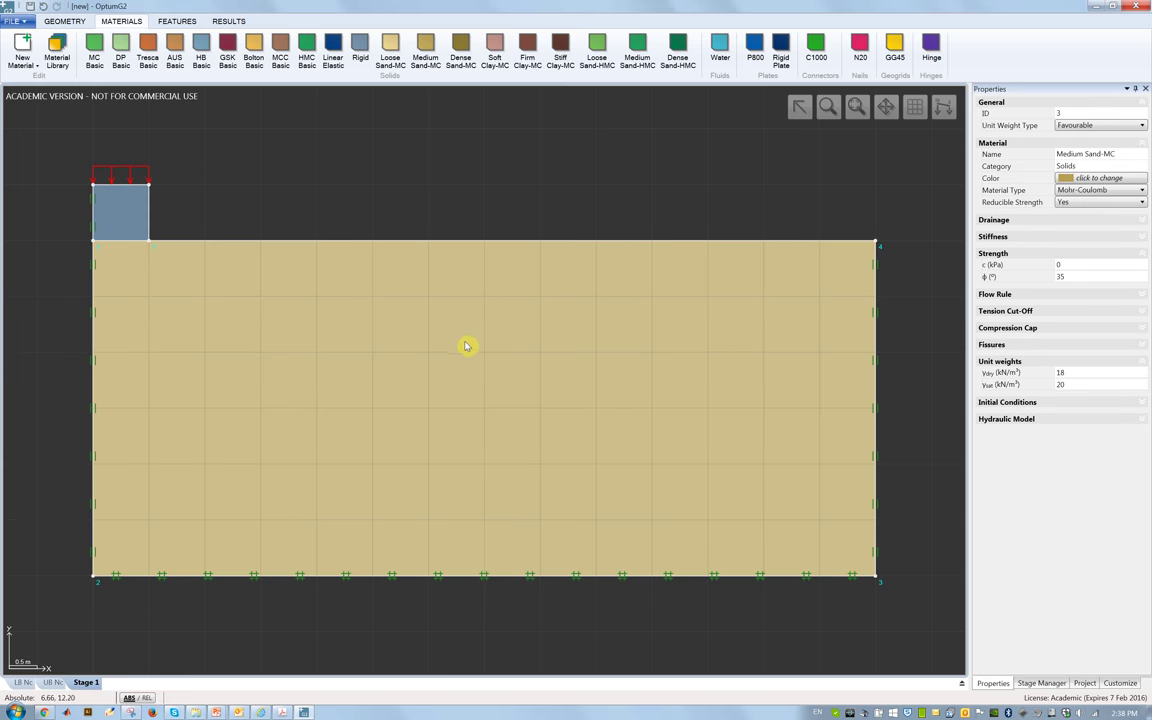
left_click(1068, 277)
key("Tab")
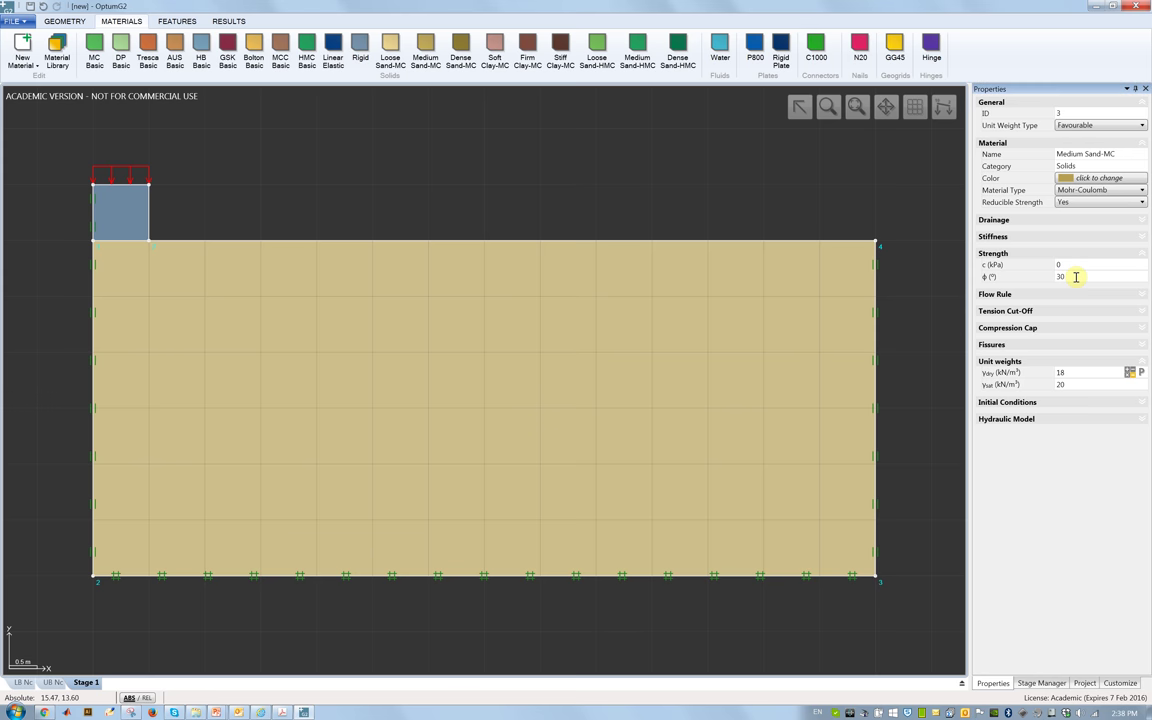
double_click(1080, 374)
left_click(270, 167)
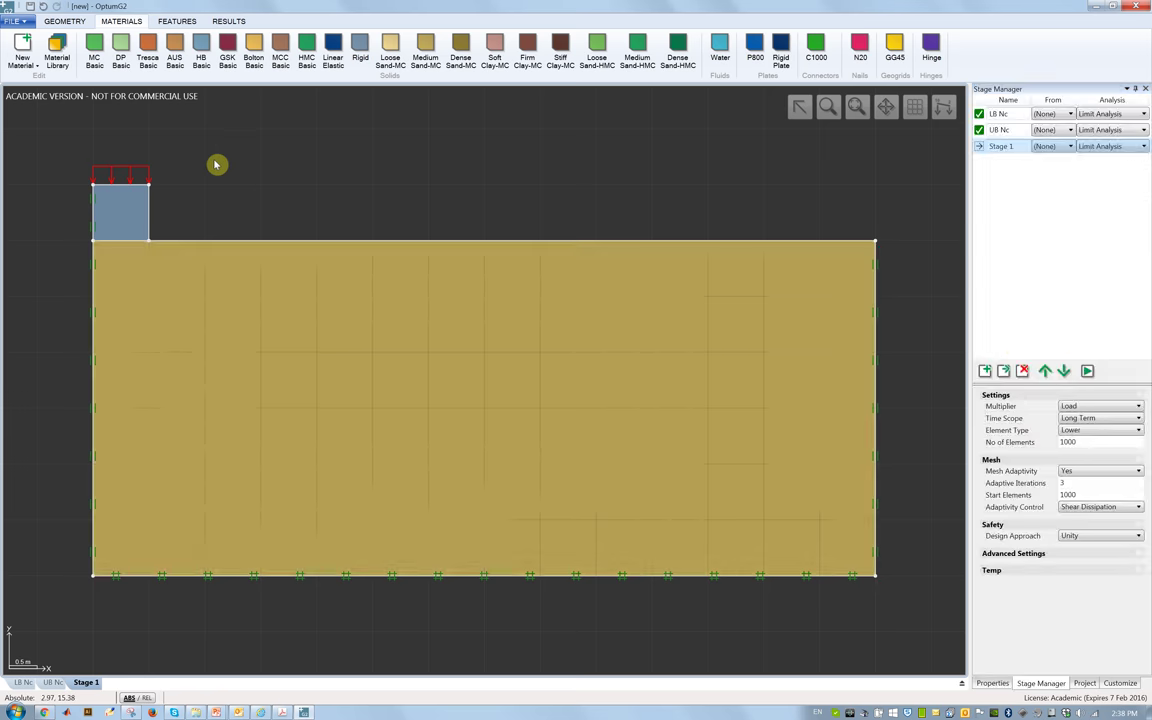
Step: Set the footing load's Begin Y to -14.7543
left_click(116, 178)
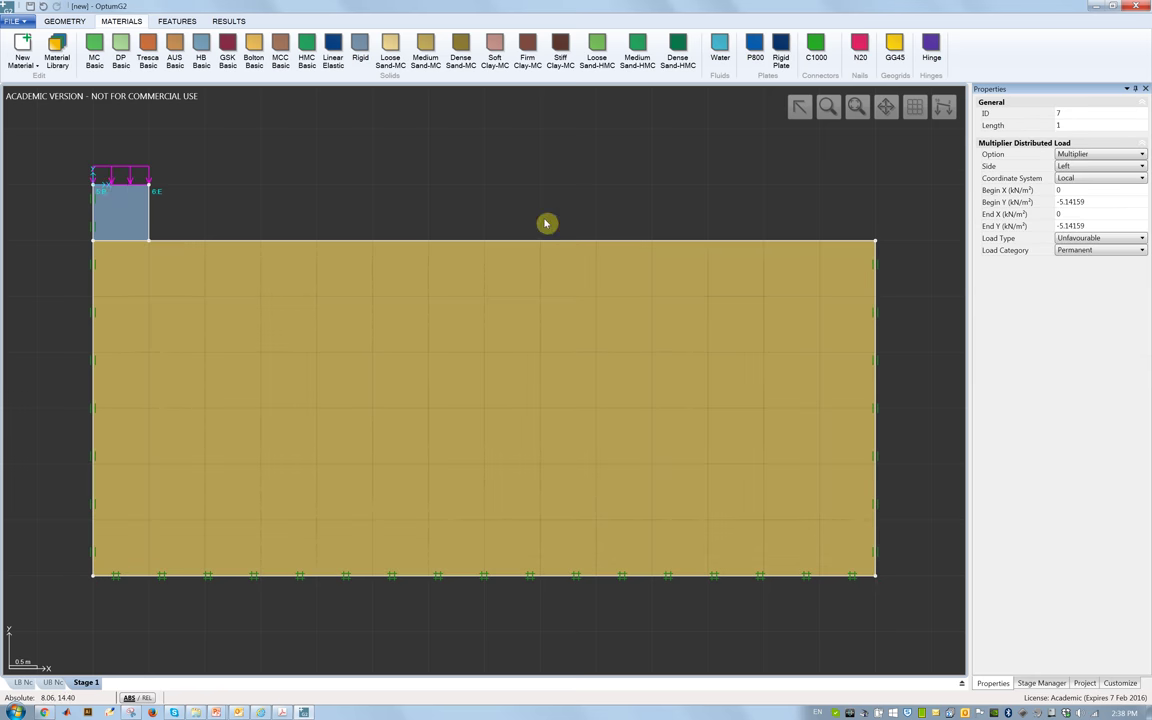
double_click(1085, 201)
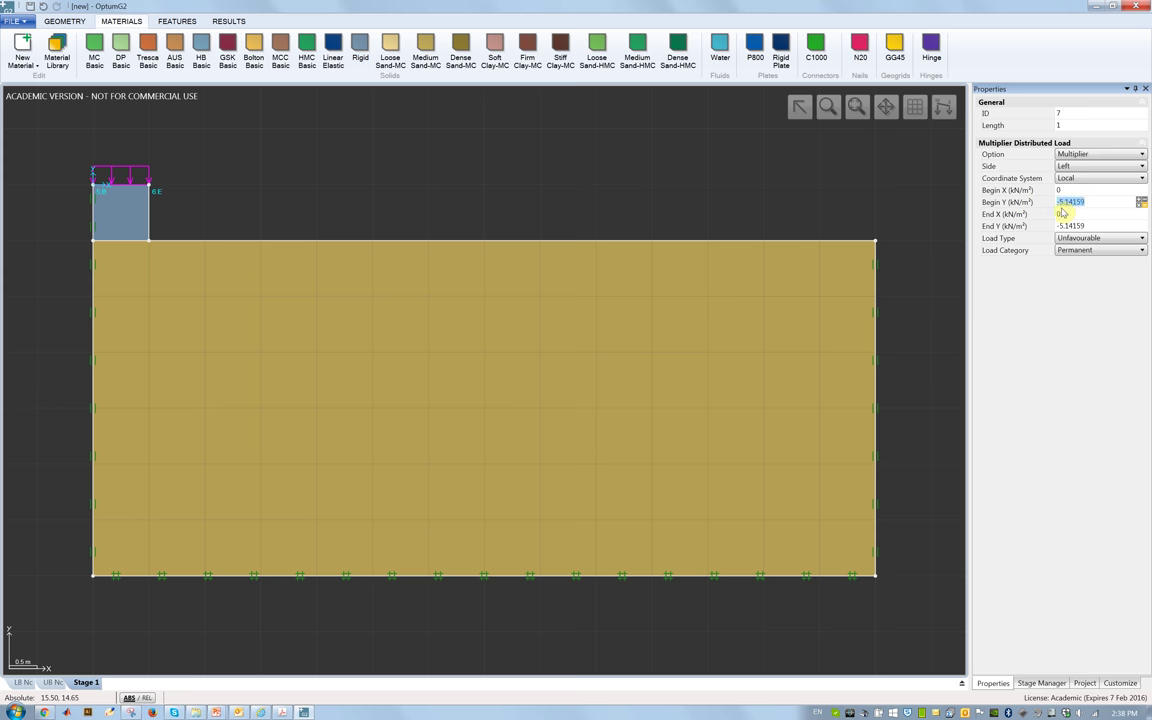
type("-14.7543")
key("Tab")
key("Tab")
type("-14.7543")
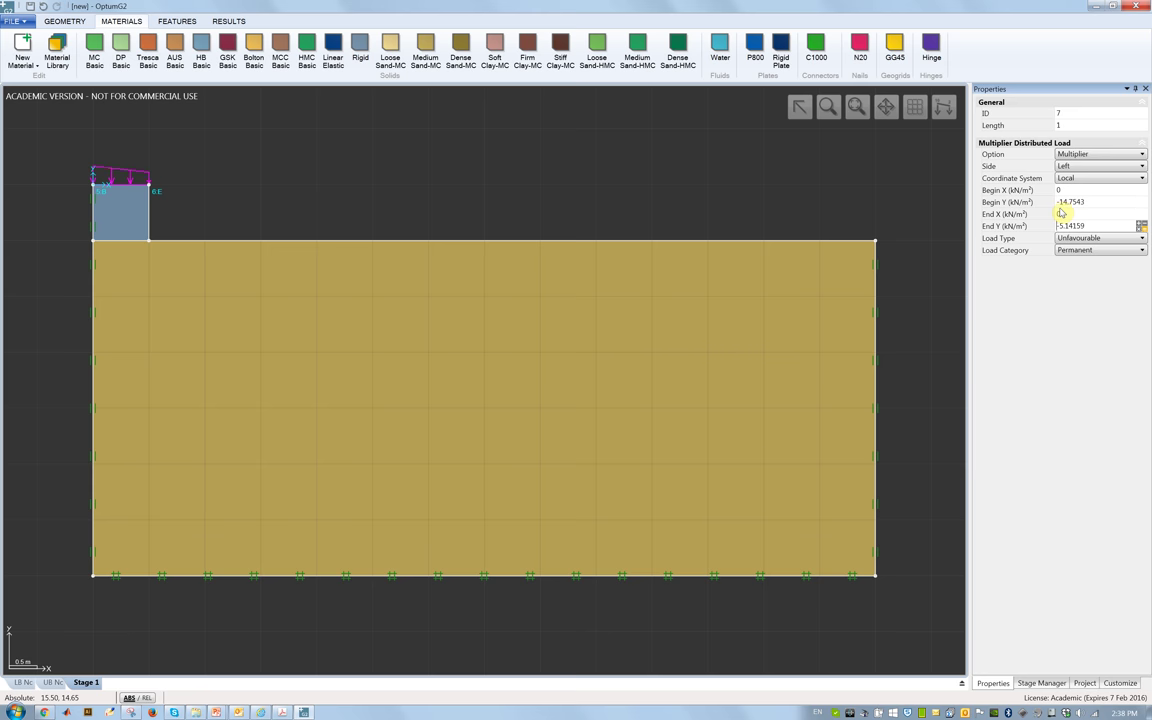
left_click(884, 192)
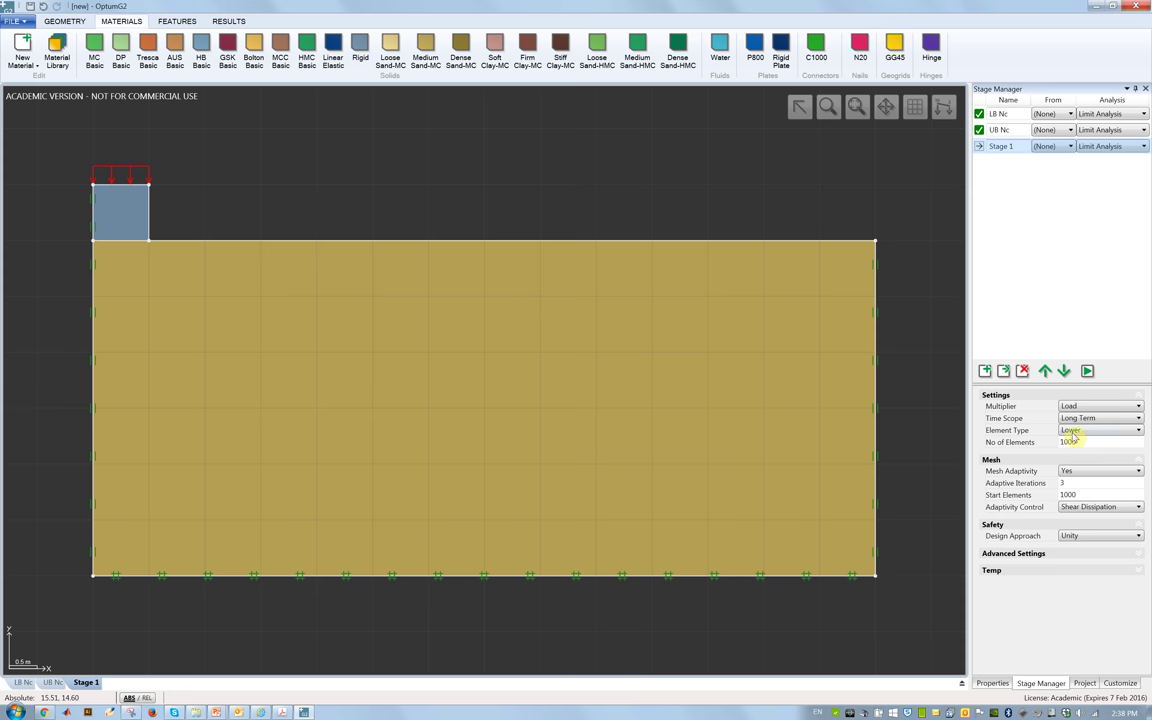
Step: Name the stage LB Ng, clone it as UB Ng with upper-bound elements, and run both
double_click(1020, 147)
type("LB")
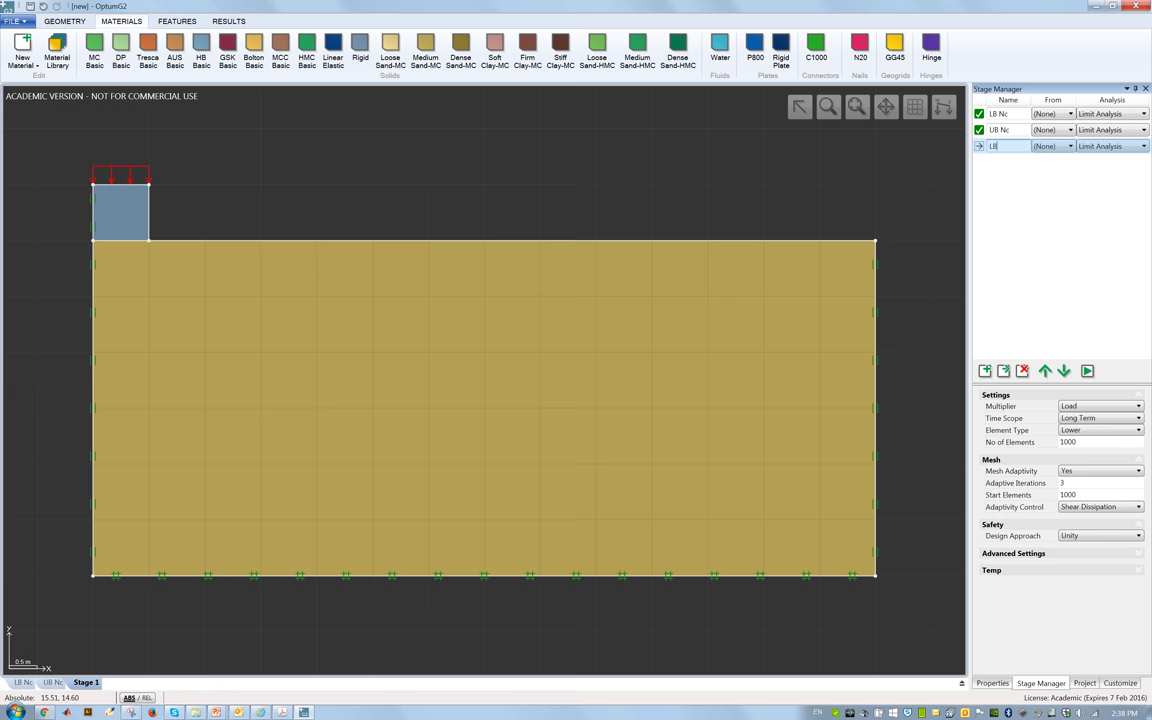
type(" Ng")
key("Return")
left_click(1004, 371)
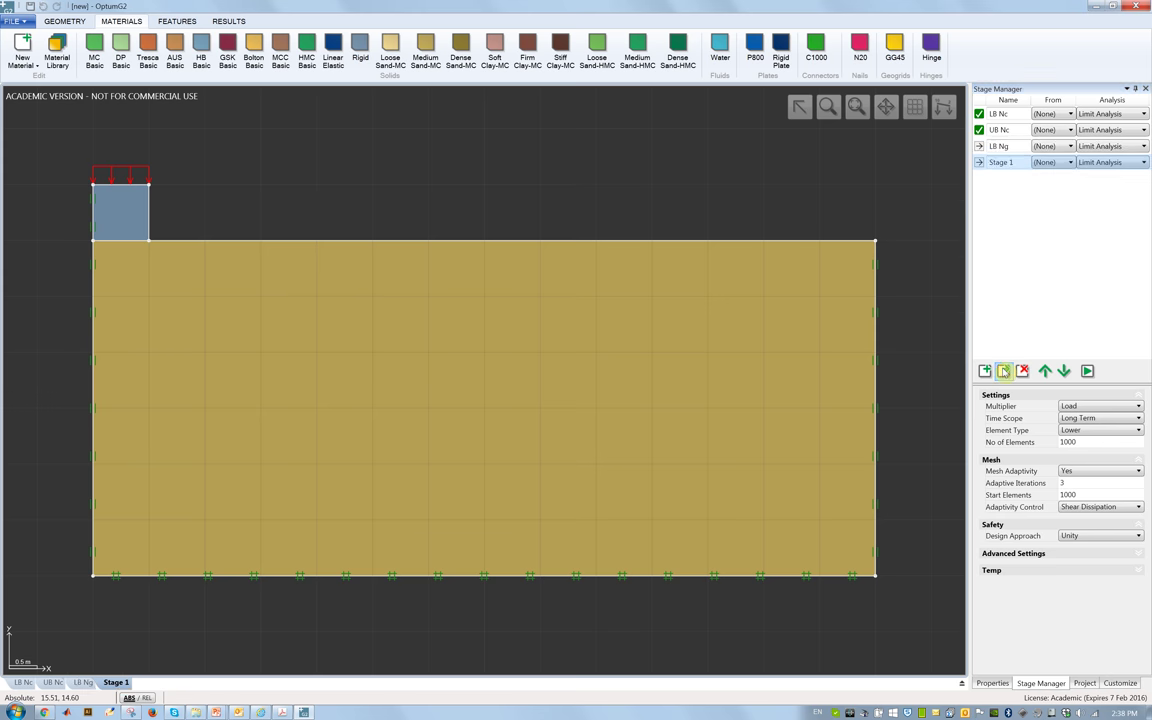
left_click(1085, 431)
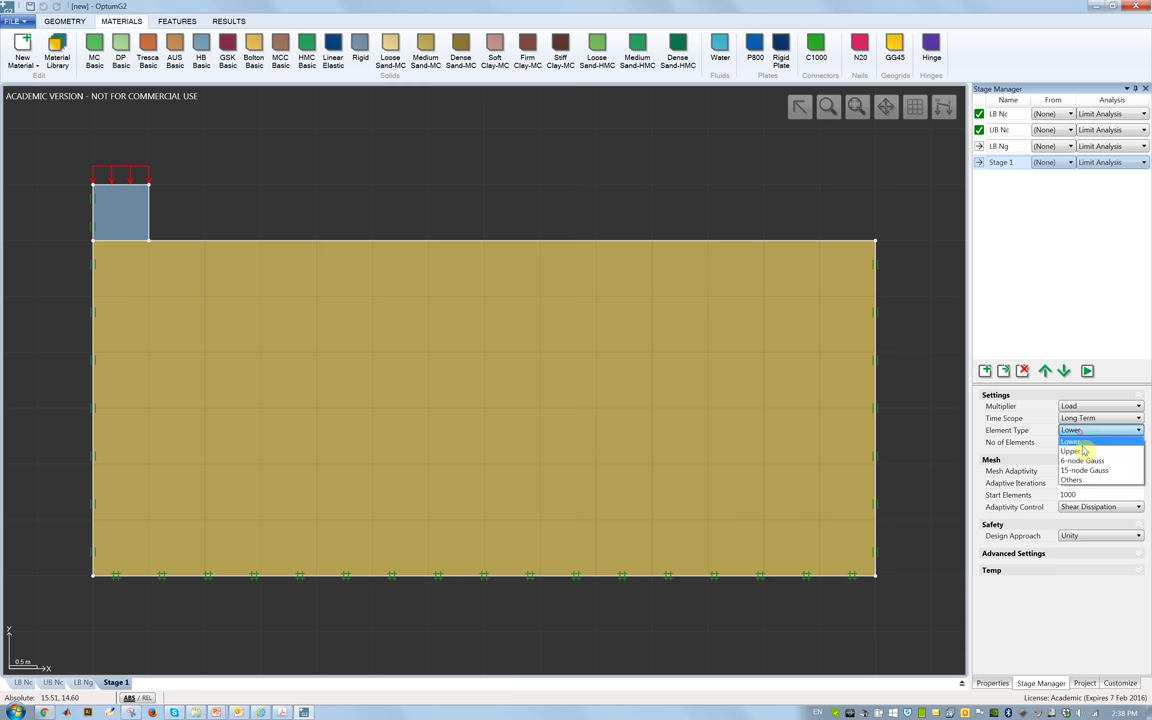
left_click(1083, 447)
left_click(1017, 162)
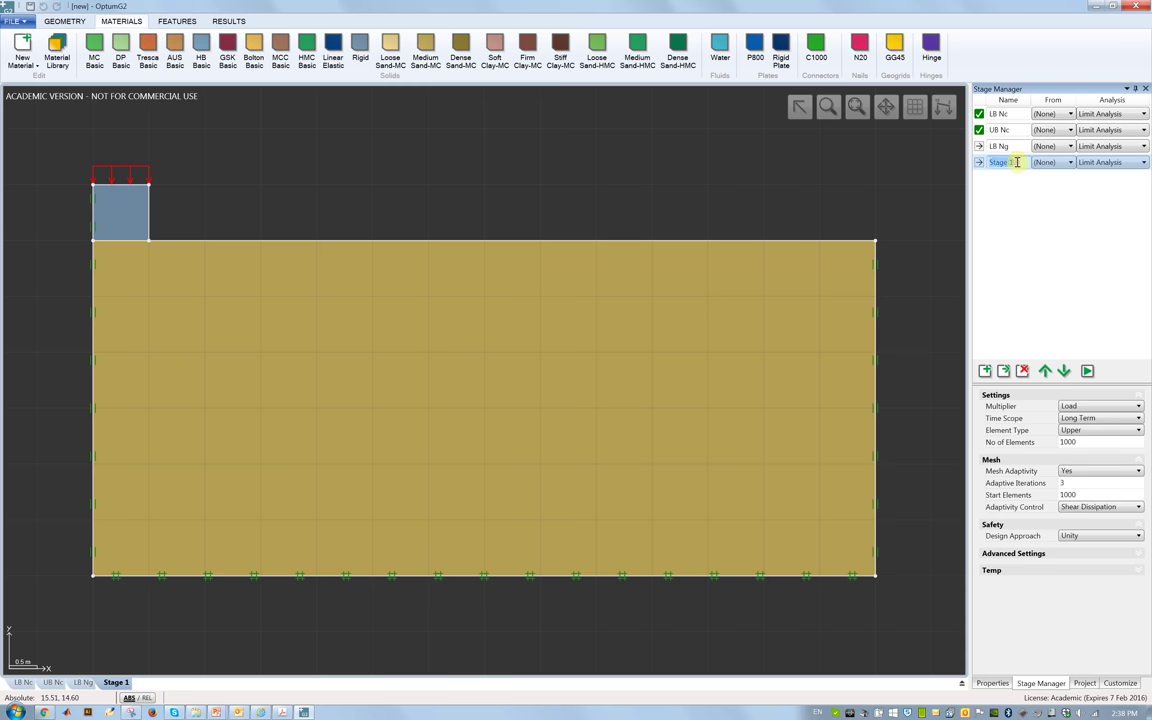
type("UB Ng")
key("Return")
left_click(1087, 371)
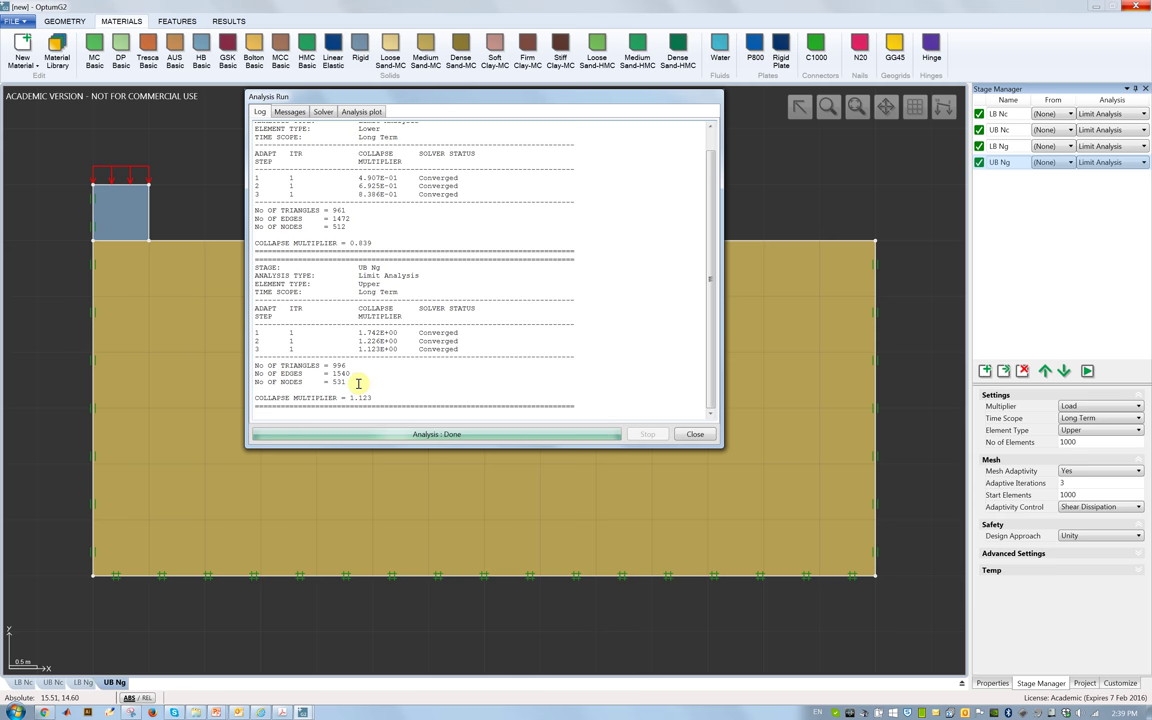
Step: Close the finished analysis log showing collapse multipliers 0.839 and 1.123
left_click(694, 433)
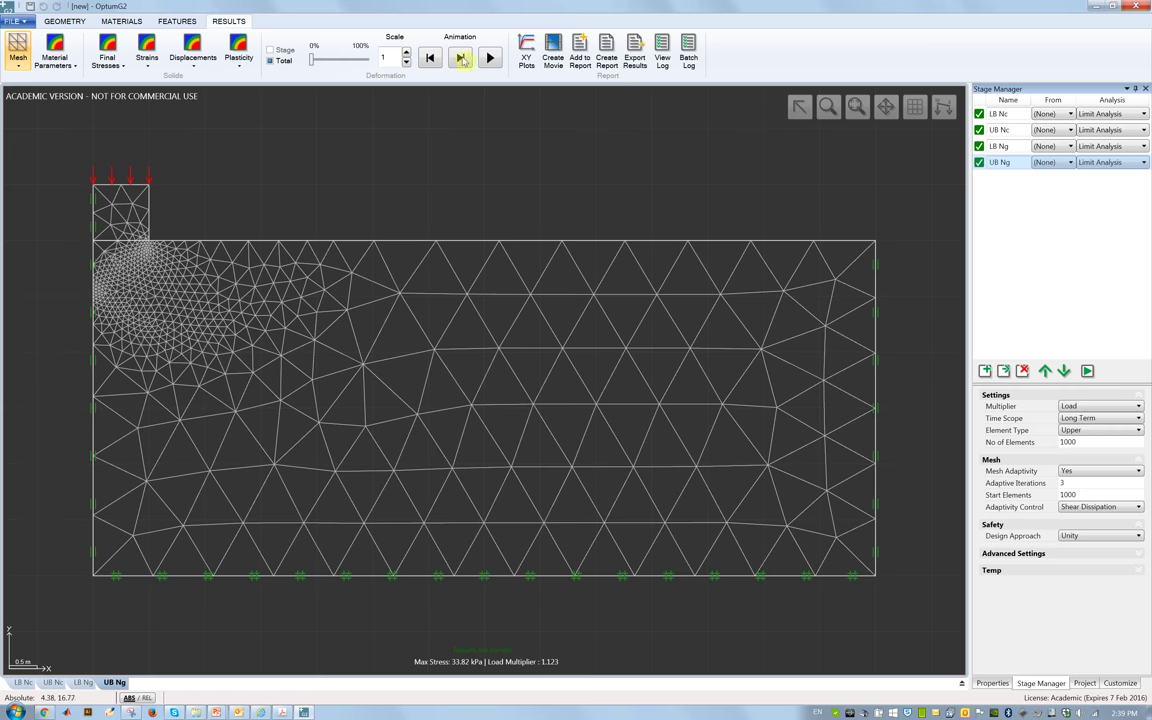
Step: Display UB Ng shear dissipation with a lowered colour scale maximum, then play and stop the deformation animation
left_click(237, 58)
left_click(257, 109)
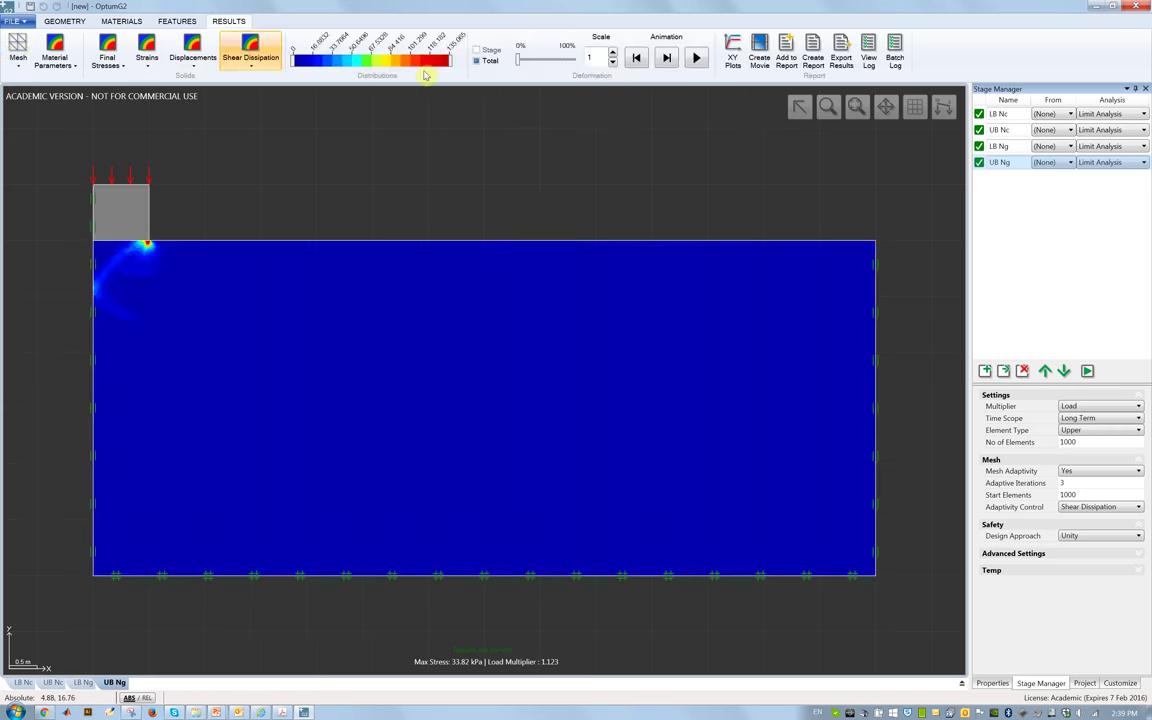
left_click_drag(451, 62, 312, 61)
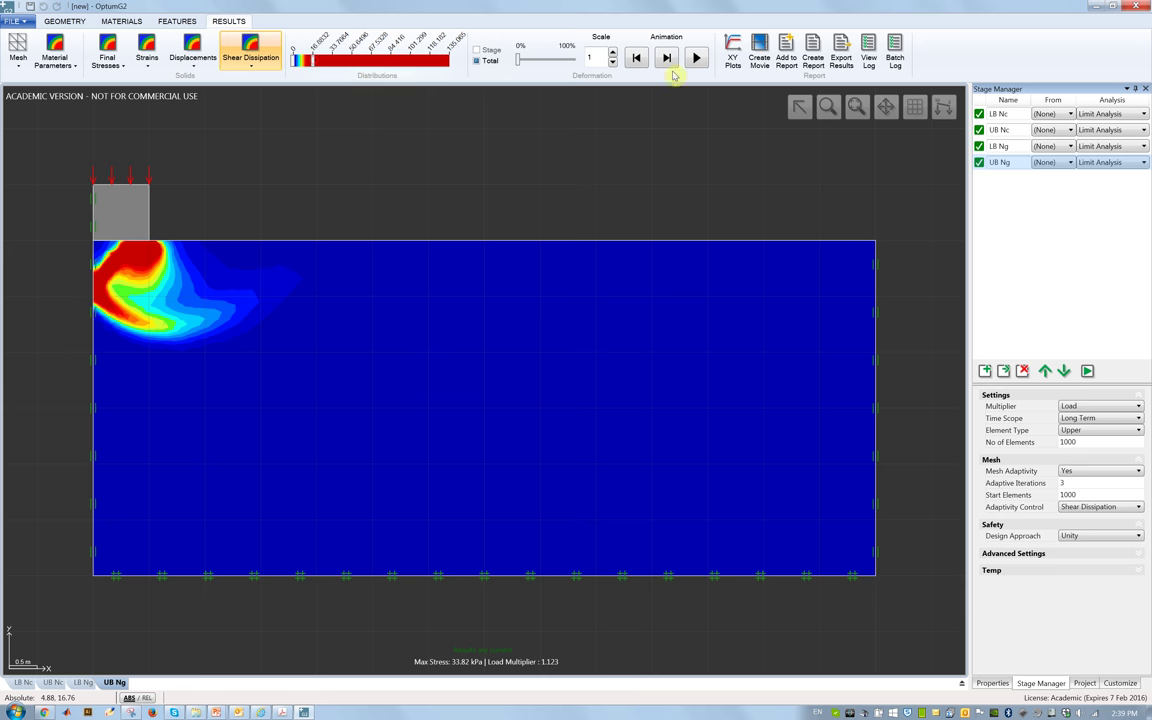
left_click(697, 58)
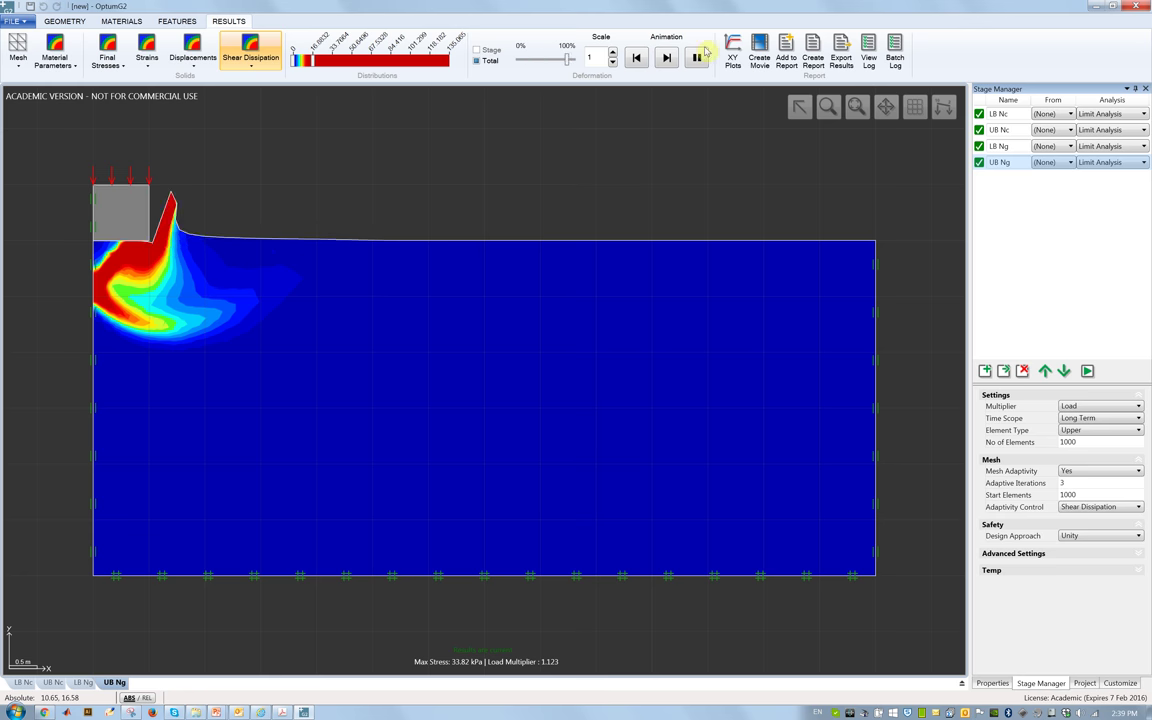
left_click(635, 59)
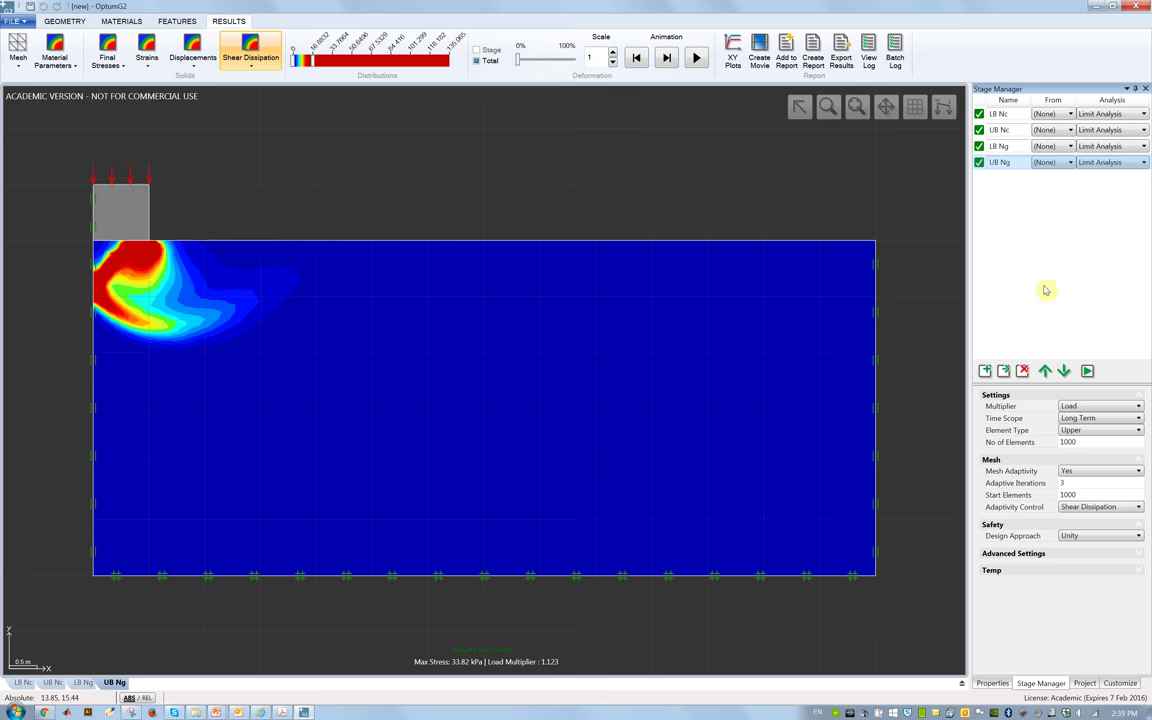
Step: Set the Ng stages to 10000 elements, rerun them, and close the log (multipliers 0.920 and 1.050)
left_click(1014, 146)
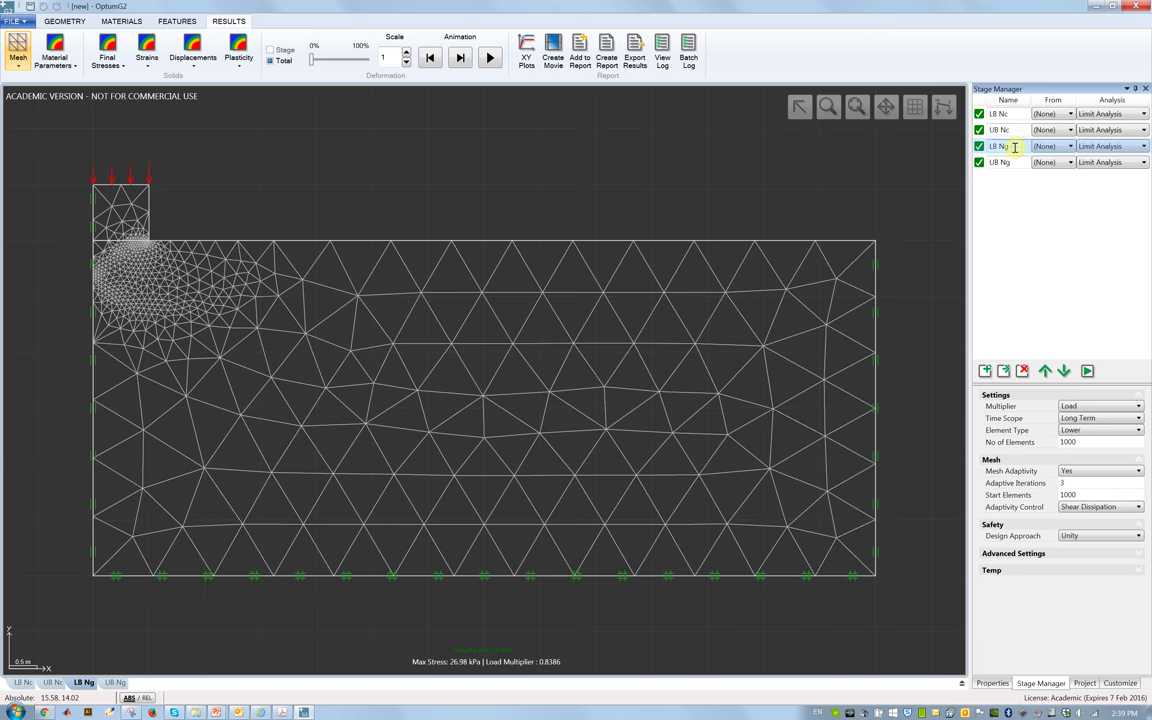
left_click(1107, 443)
type("0")
key("Tab")
left_click(1000, 162)
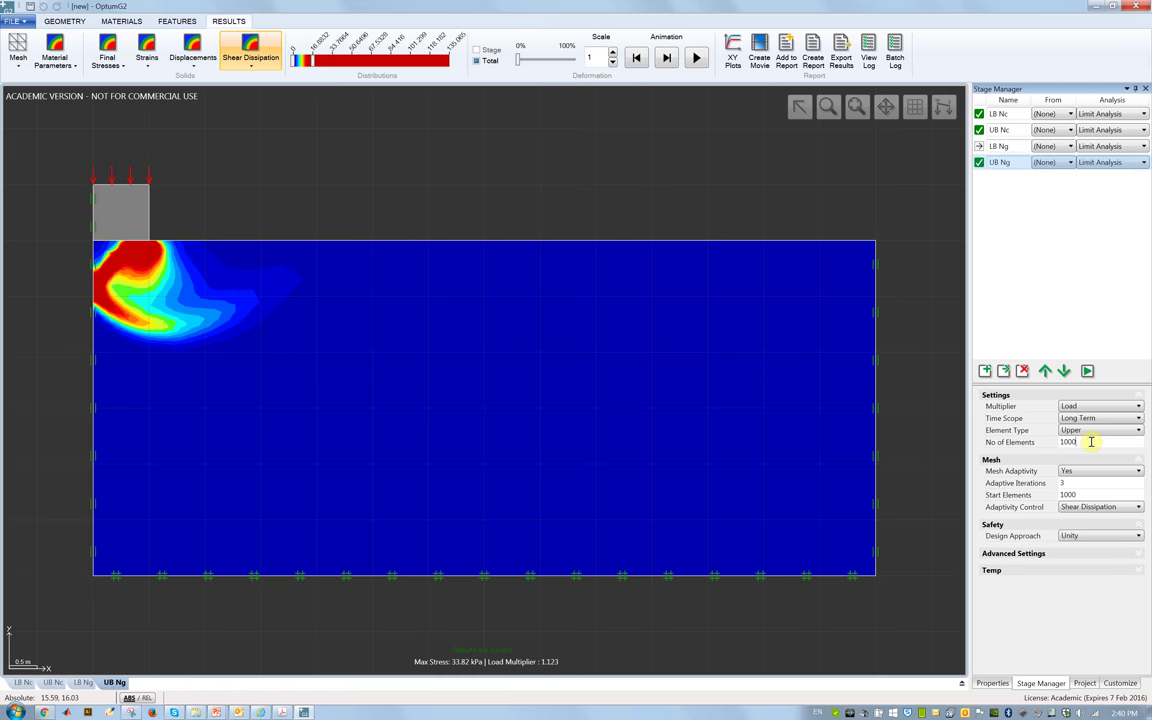
left_click(1087, 371)
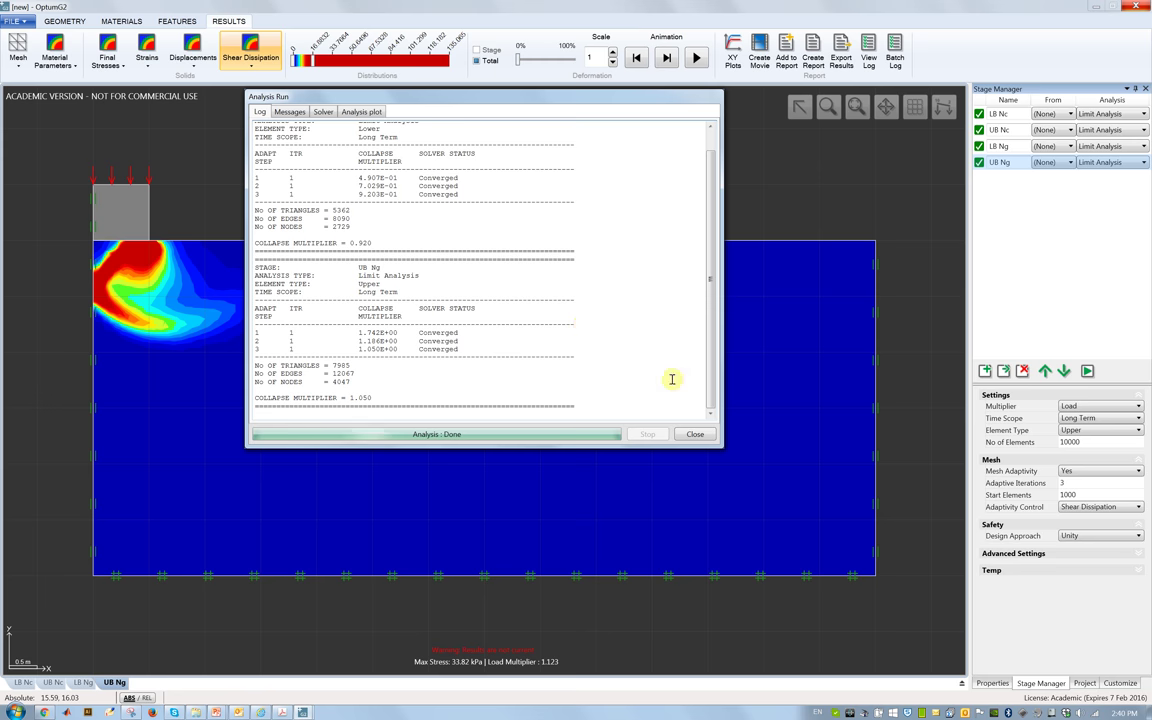
left_click(697, 435)
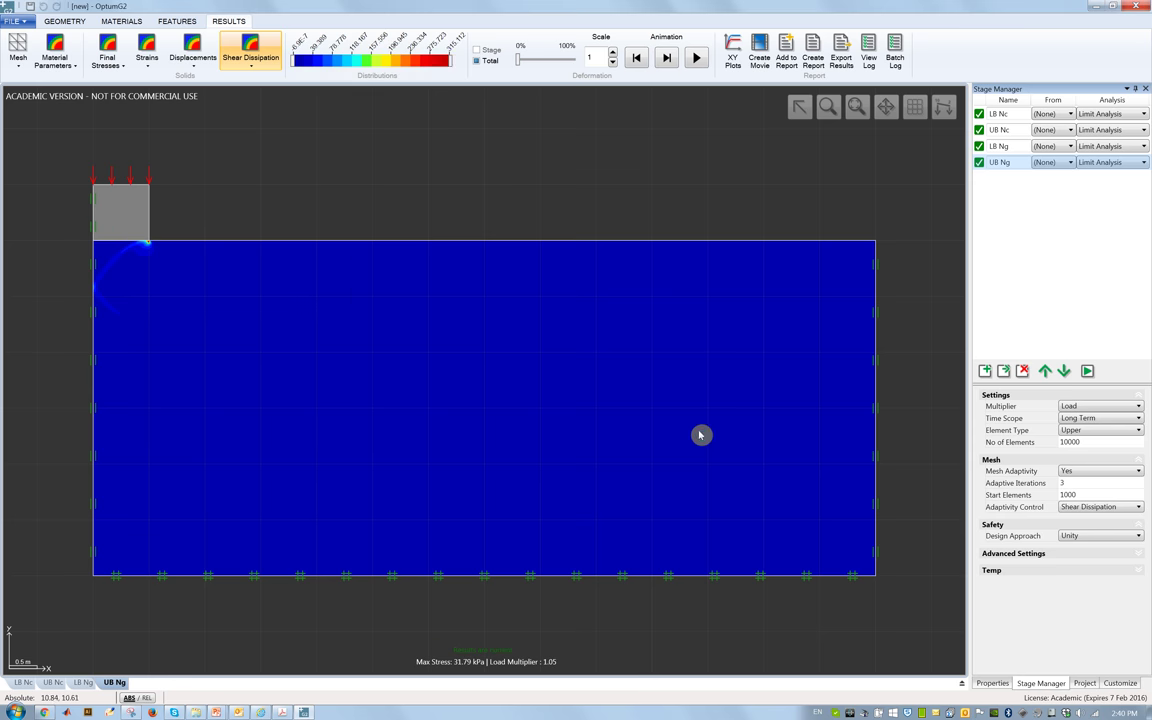
Step: Narrow the colour range to expose the shear band, animate the deformation, view the adapted mesh, then return to geometry
left_click_drag(406, 57, 313, 61)
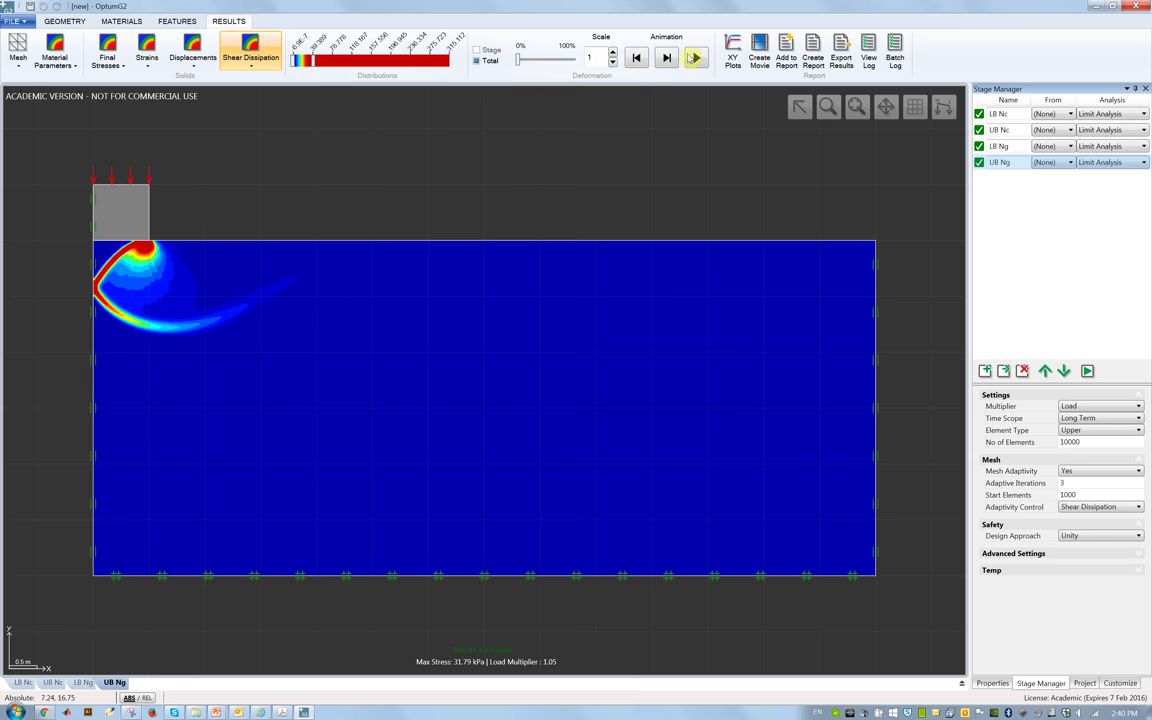
left_click(697, 57)
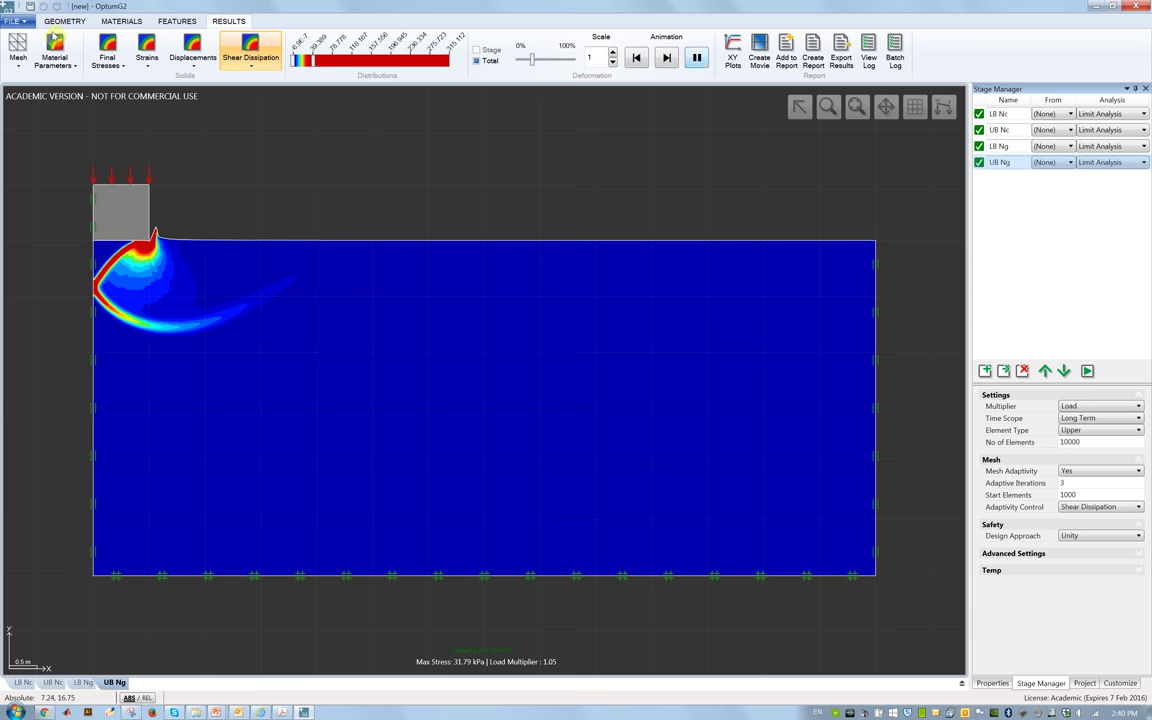
left_click(18, 58)
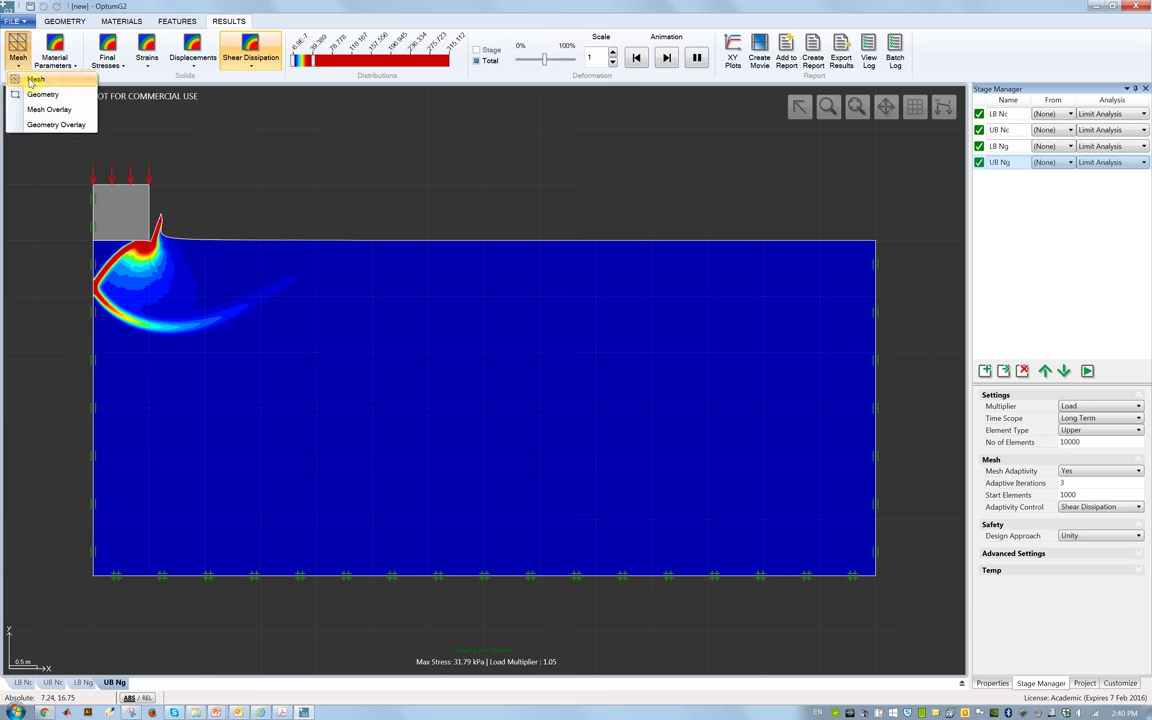
left_click(34, 79)
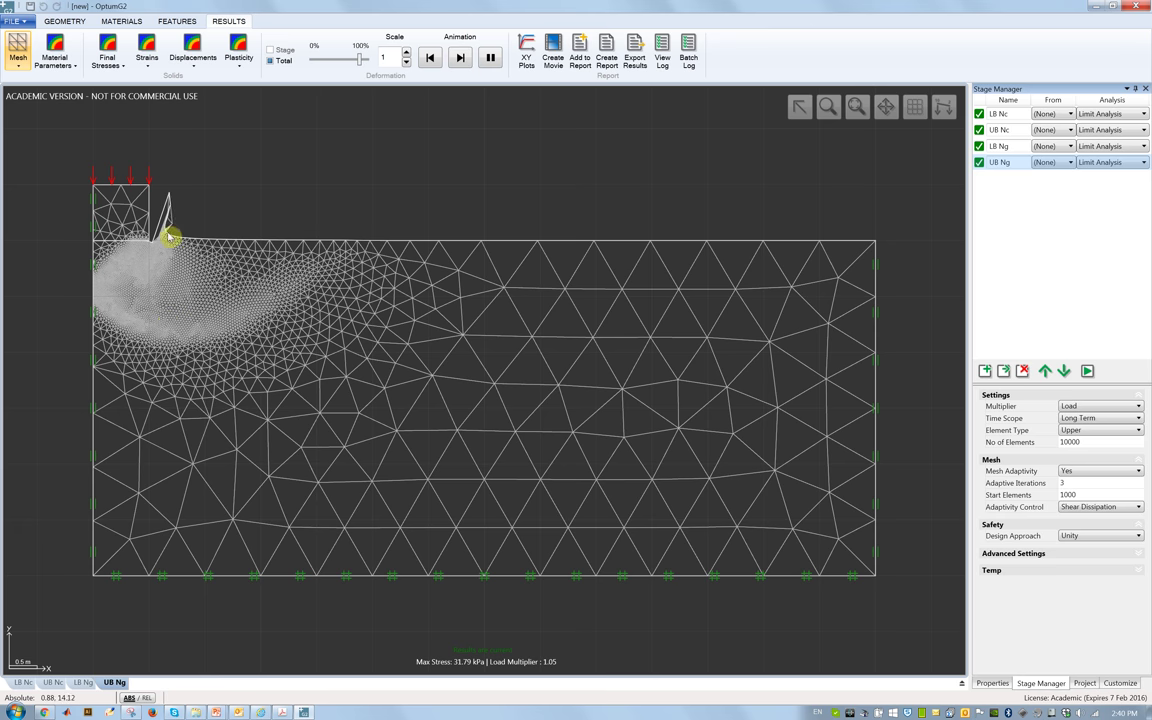
left_click(490, 57)
left_click(64, 21)
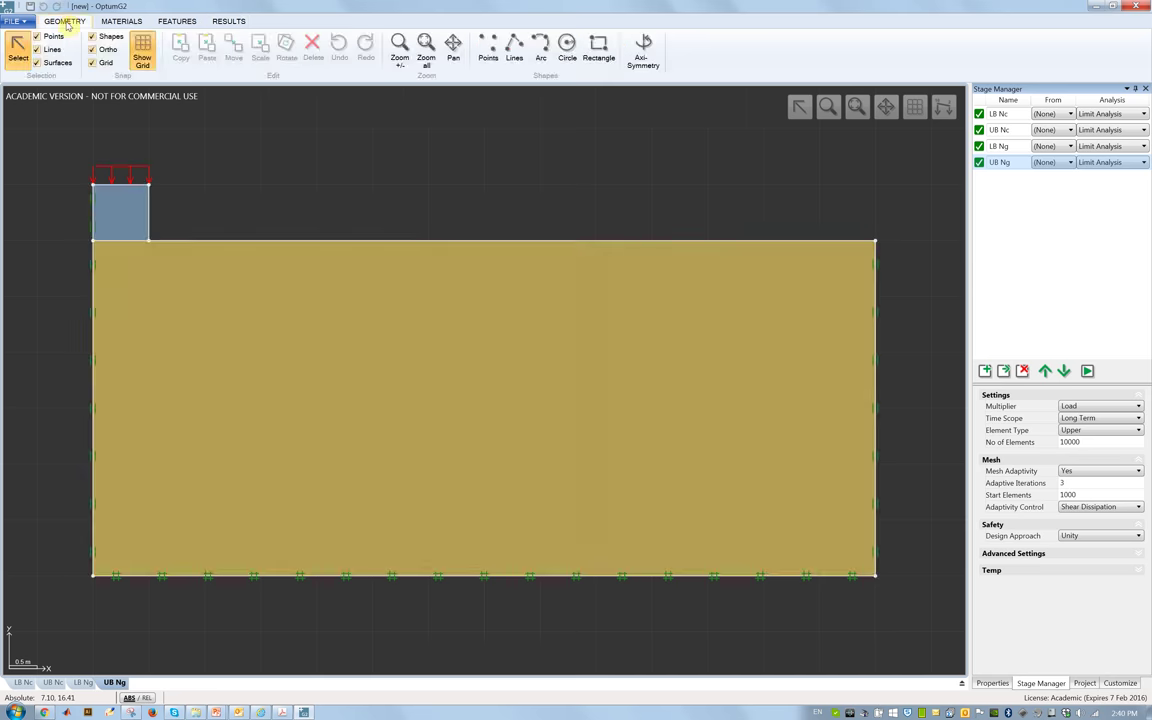
Step: In LB Ng, add a mesh fan and 0.01 max mesh size at the footing's lower-right corner
left_click(1004, 146)
left_click(177, 21)
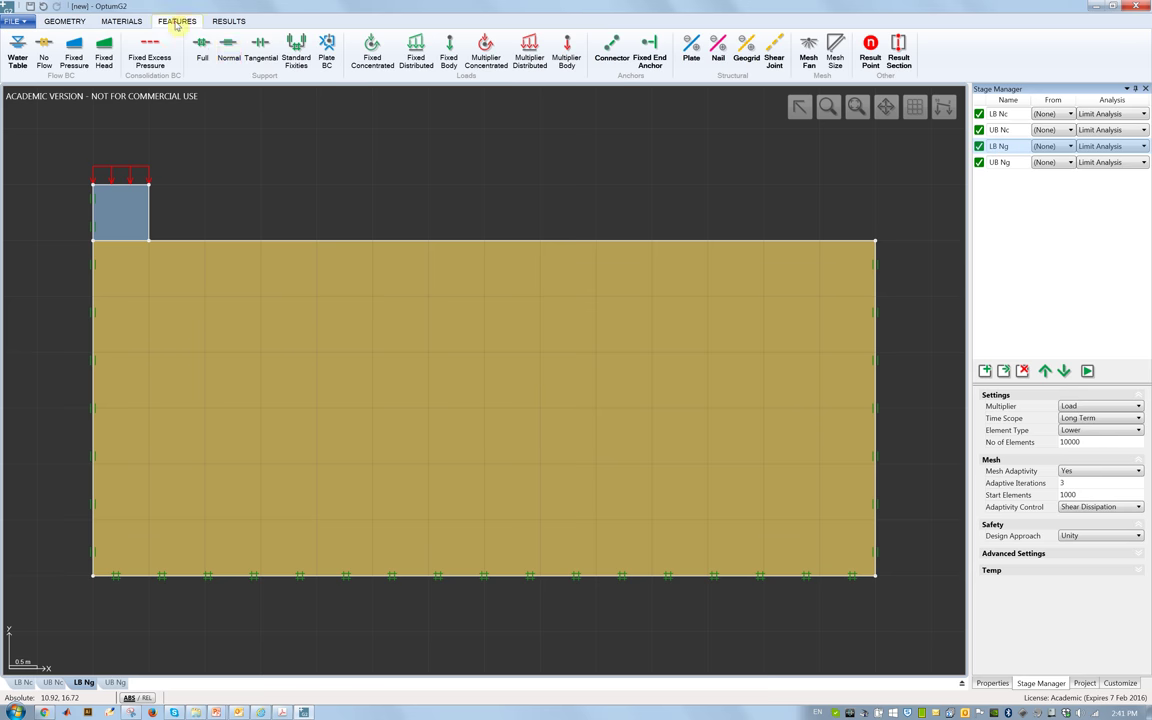
left_click(808, 50)
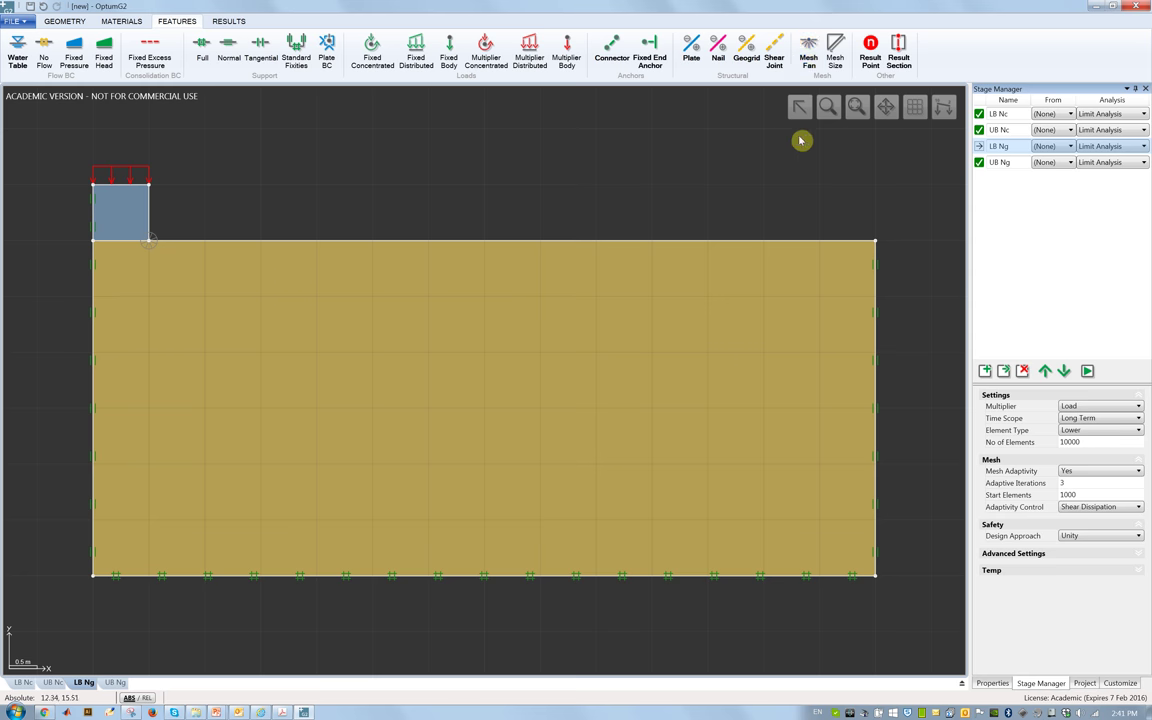
left_click(149, 243)
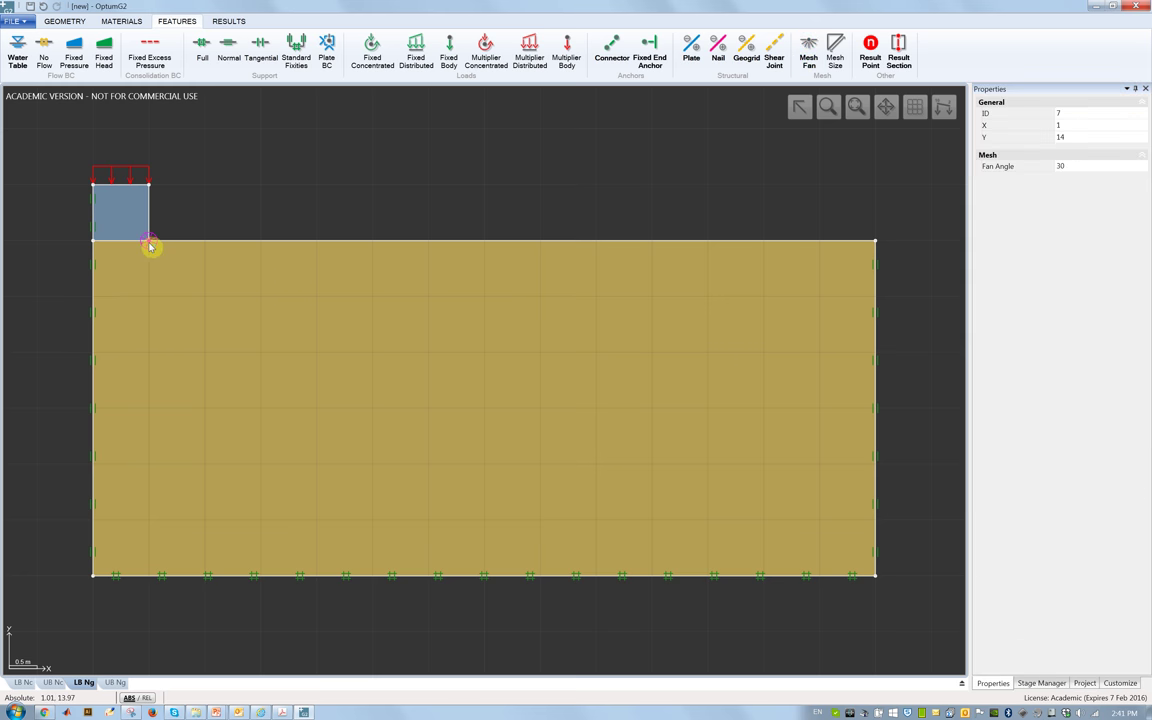
left_click(837, 58)
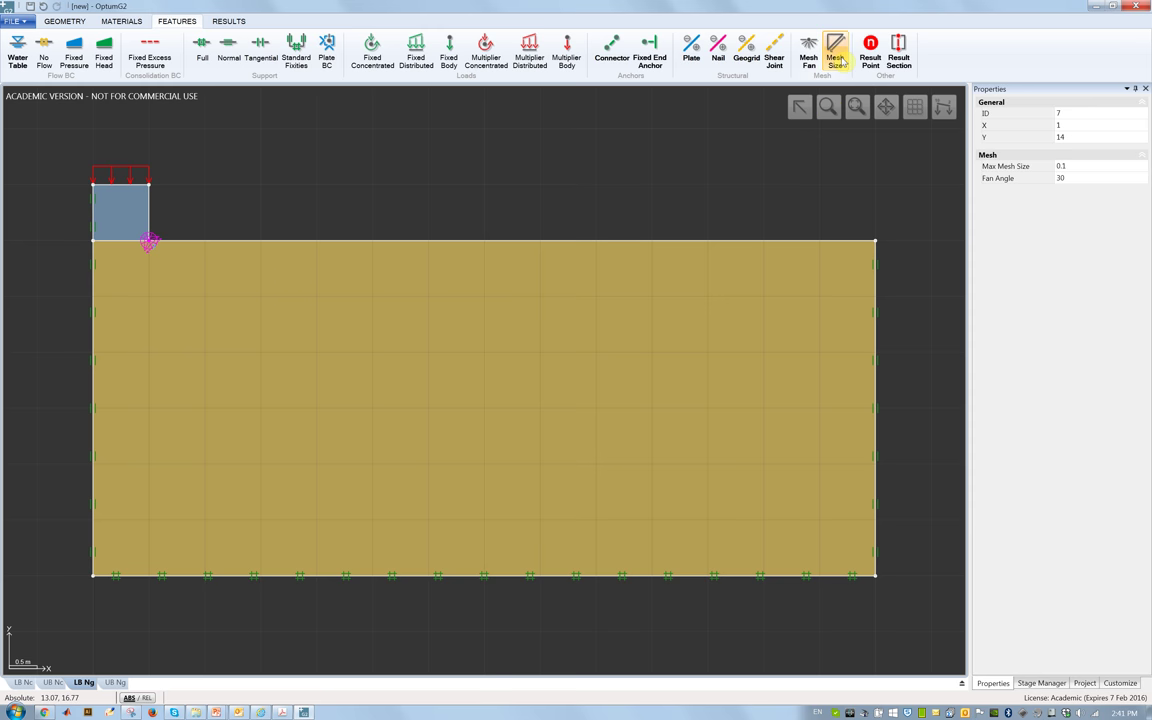
left_click(151, 245)
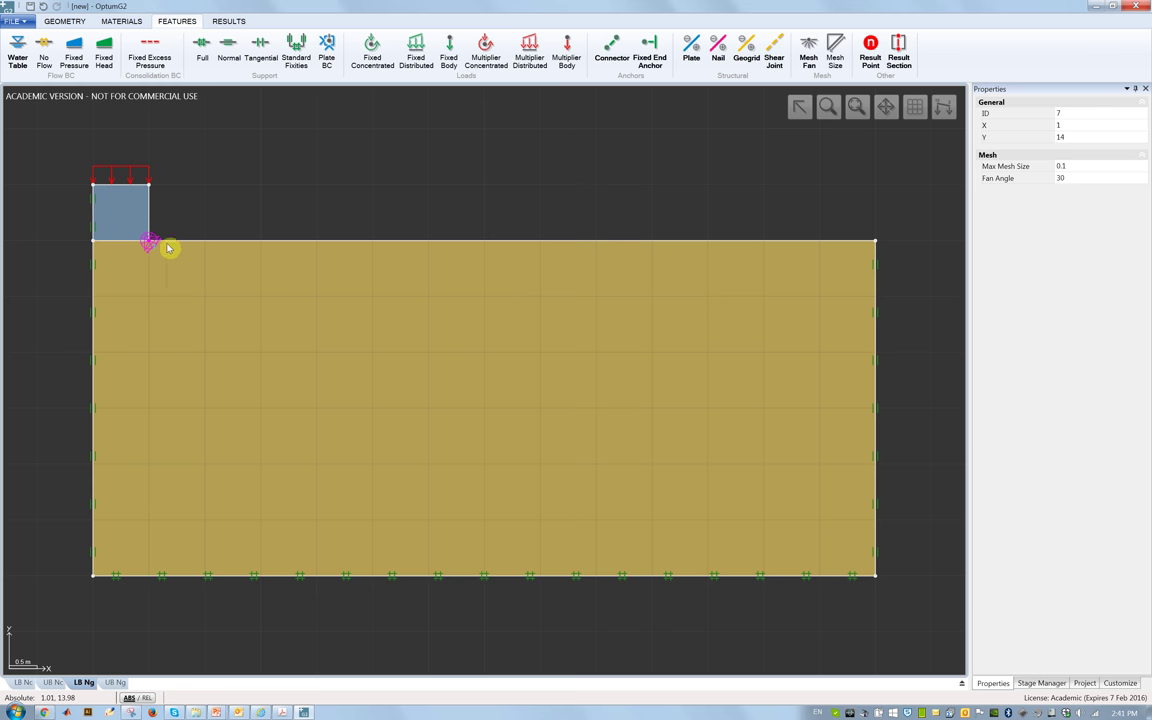
left_click(1063, 166)
type("0")
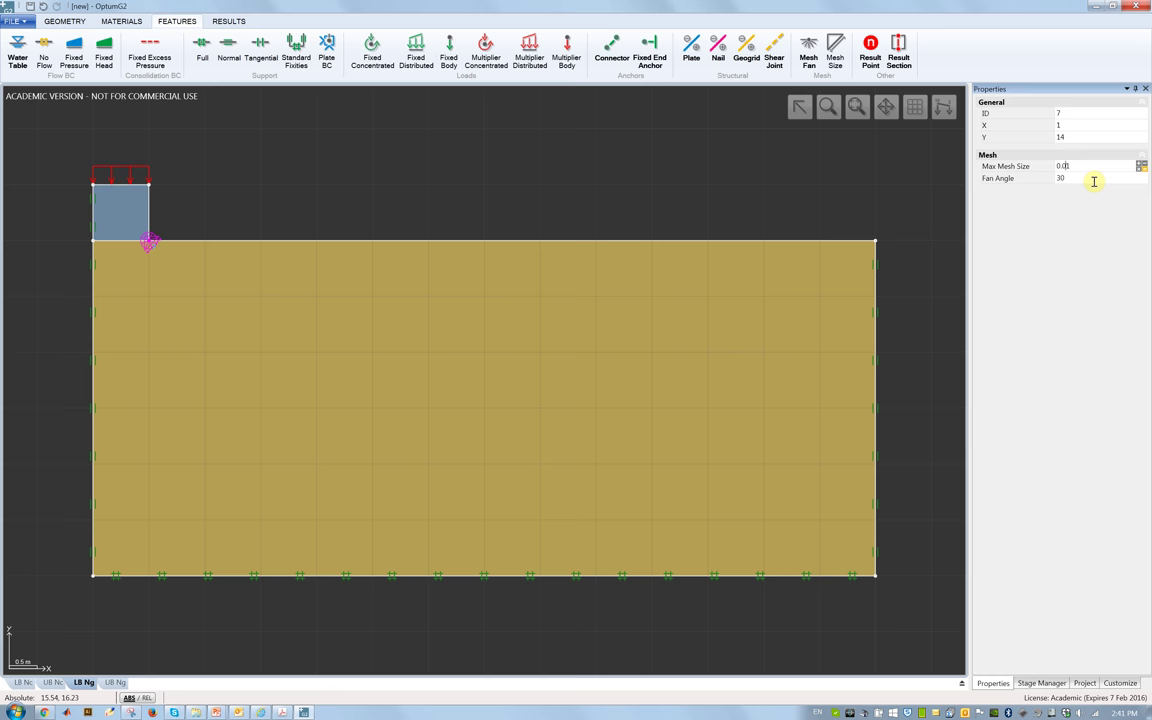
left_click(818, 182)
Step: Give the same corner a 0.01 local mesh size in UB Ng and run all stages
left_click(1010, 162)
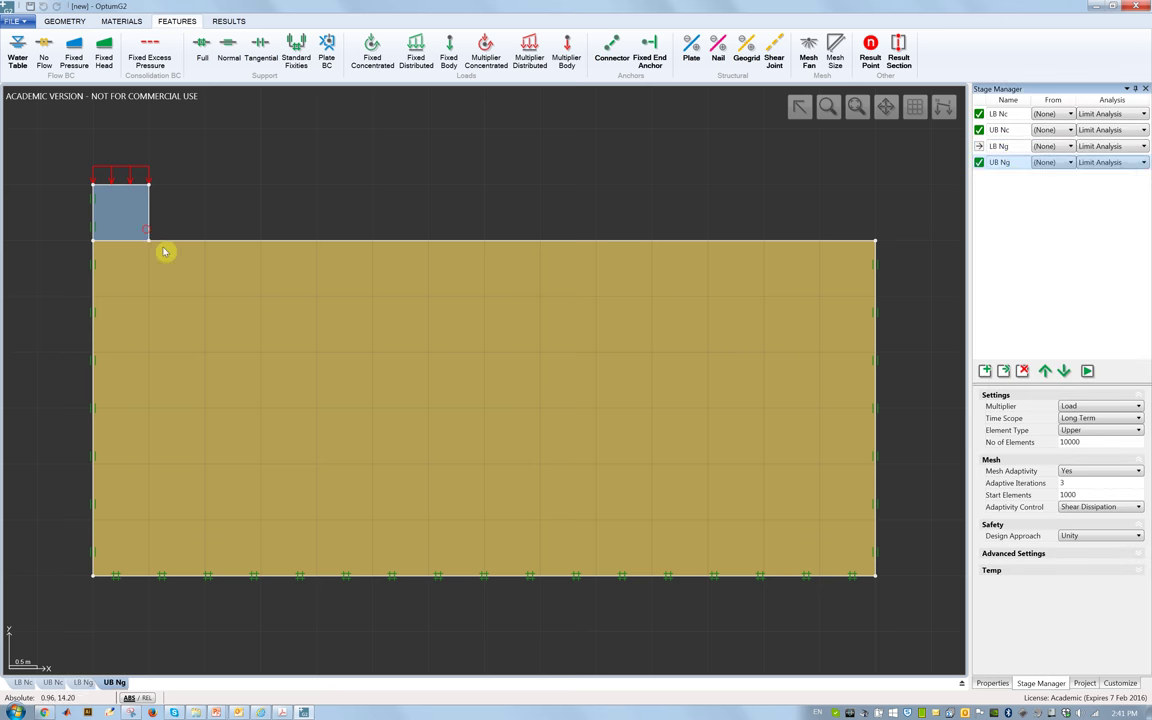
left_click(150, 241)
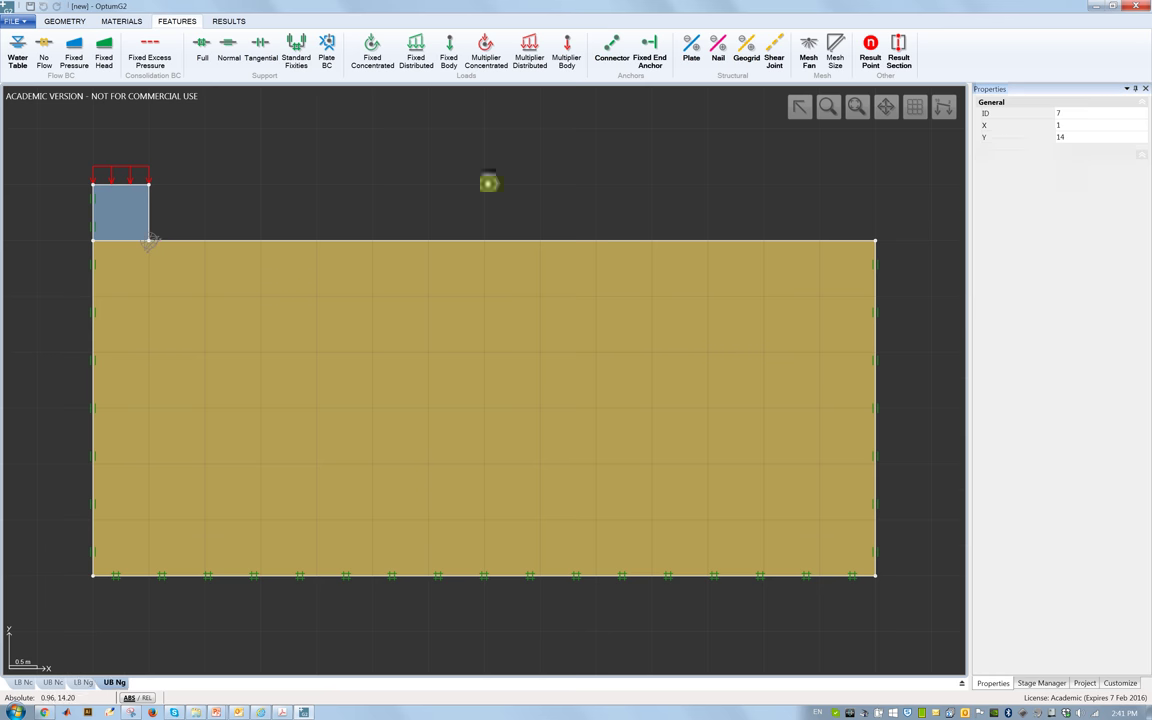
left_click(835, 50)
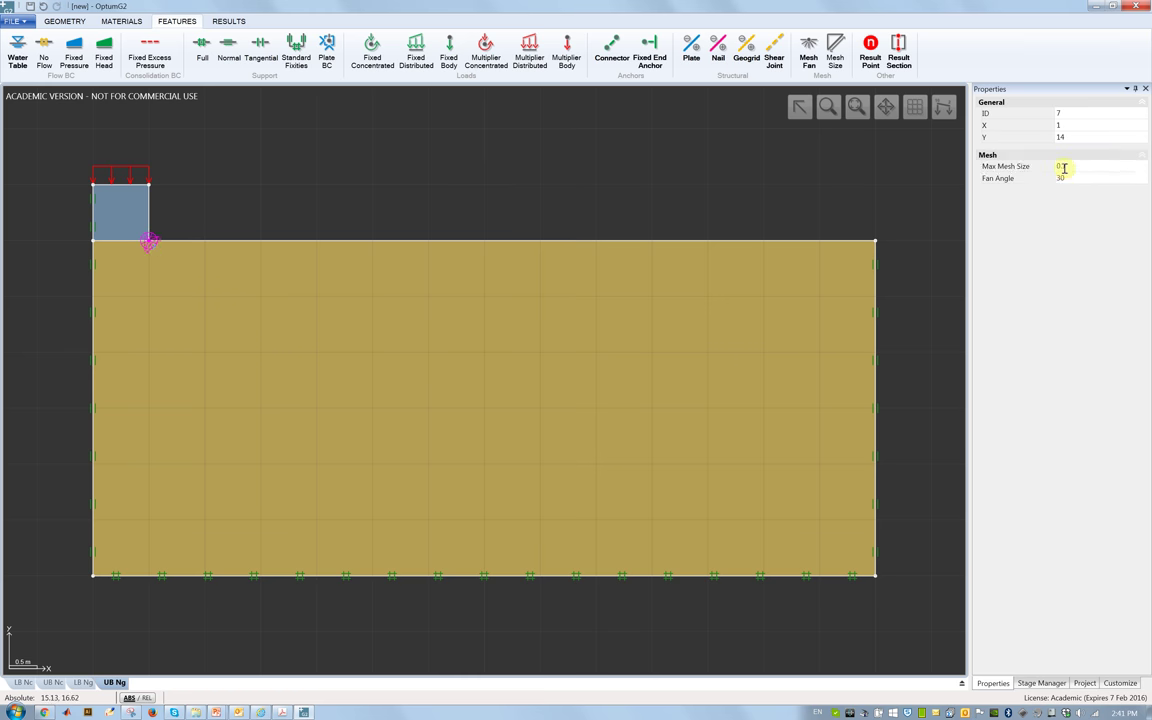
left_click(1062, 166)
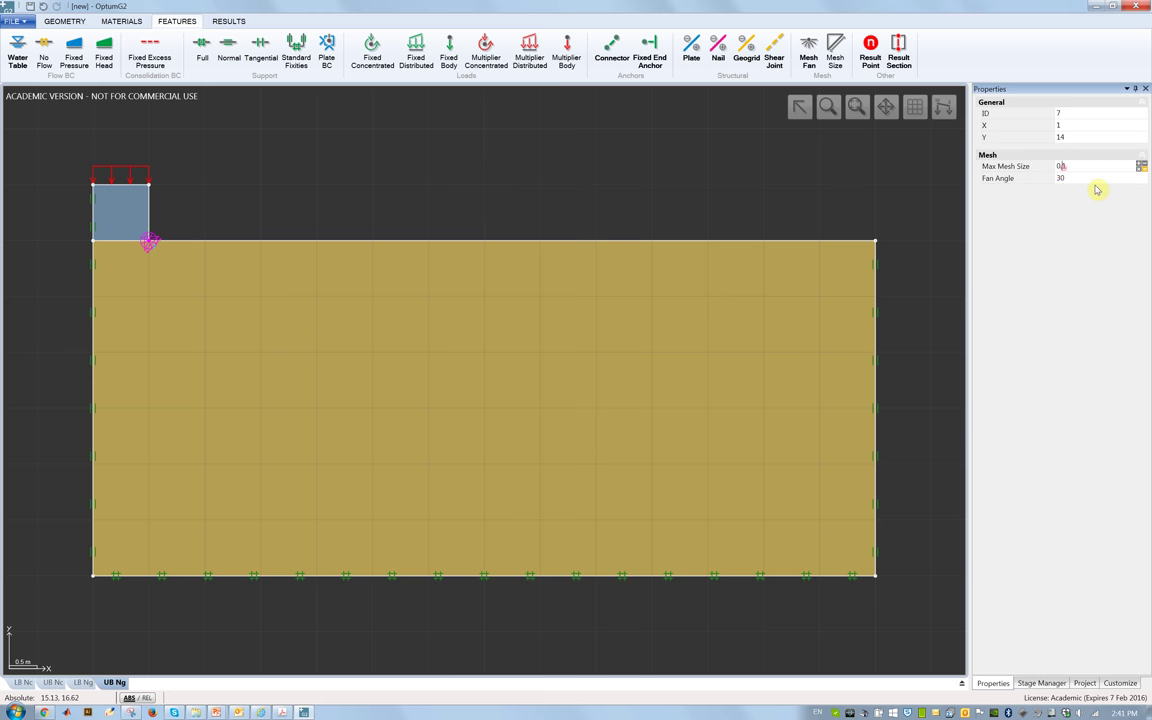
left_click(920, 180)
left_click(1087, 371)
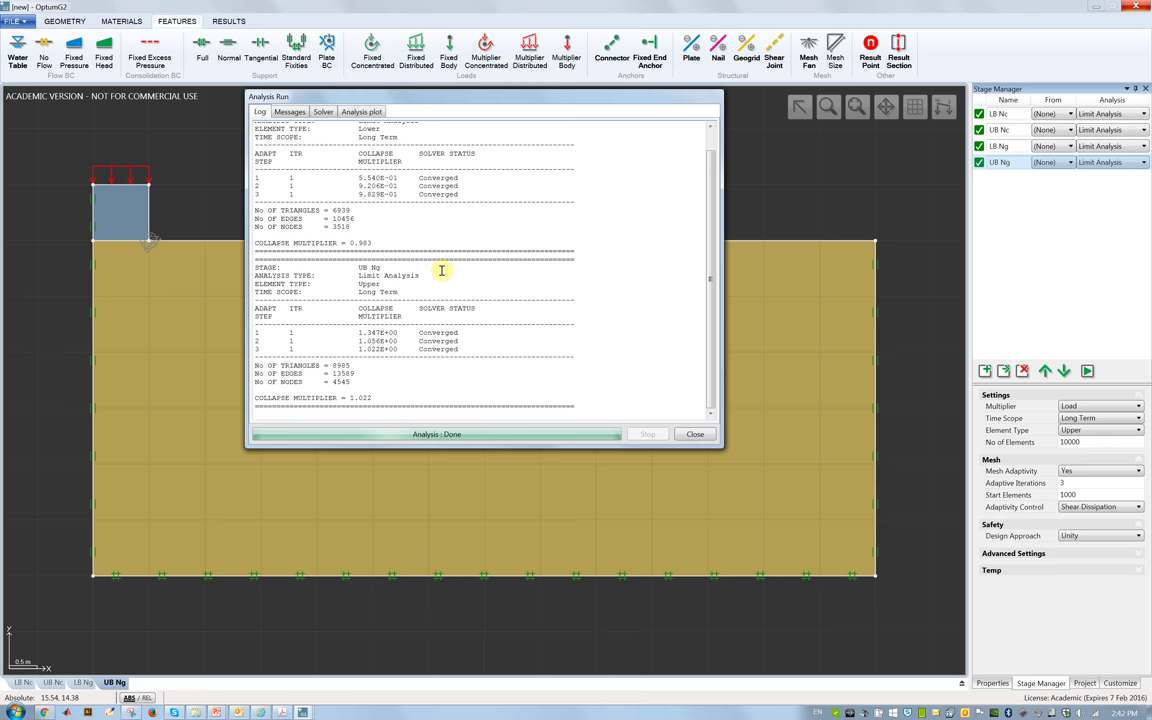
Step: Close the finished analysis log showing multipliers 0.983 (LB Ng) and 1.022 (UB Ng)
left_click(695, 434)
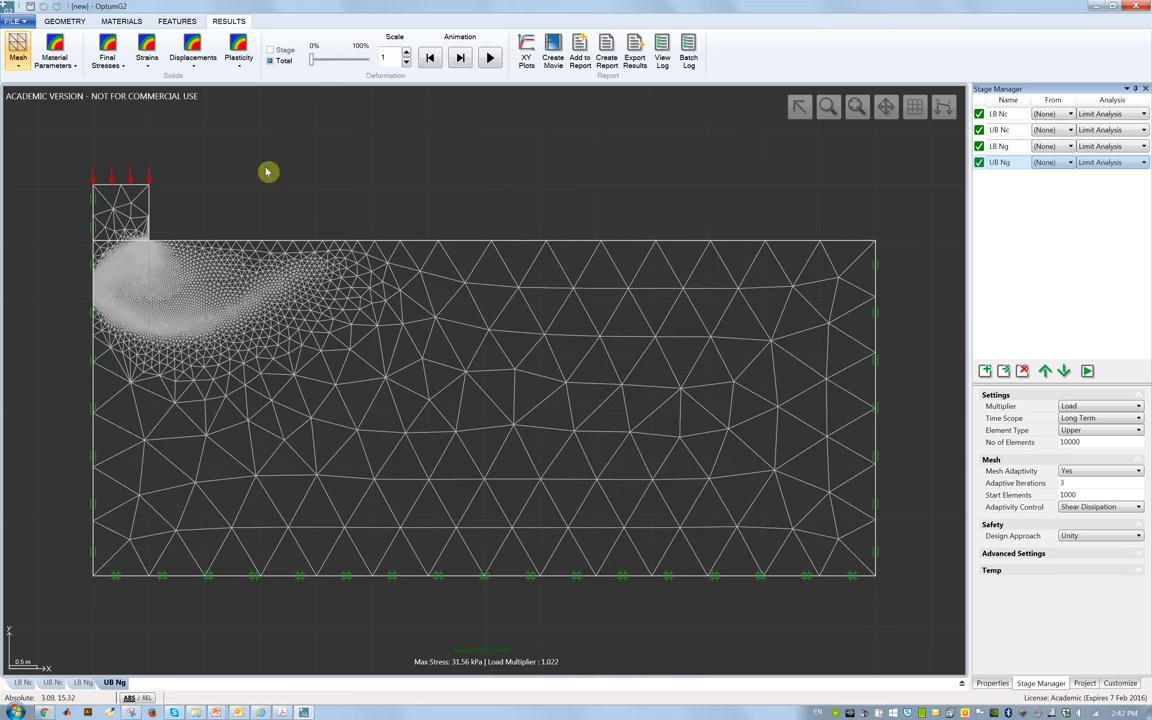
left_click(828, 106)
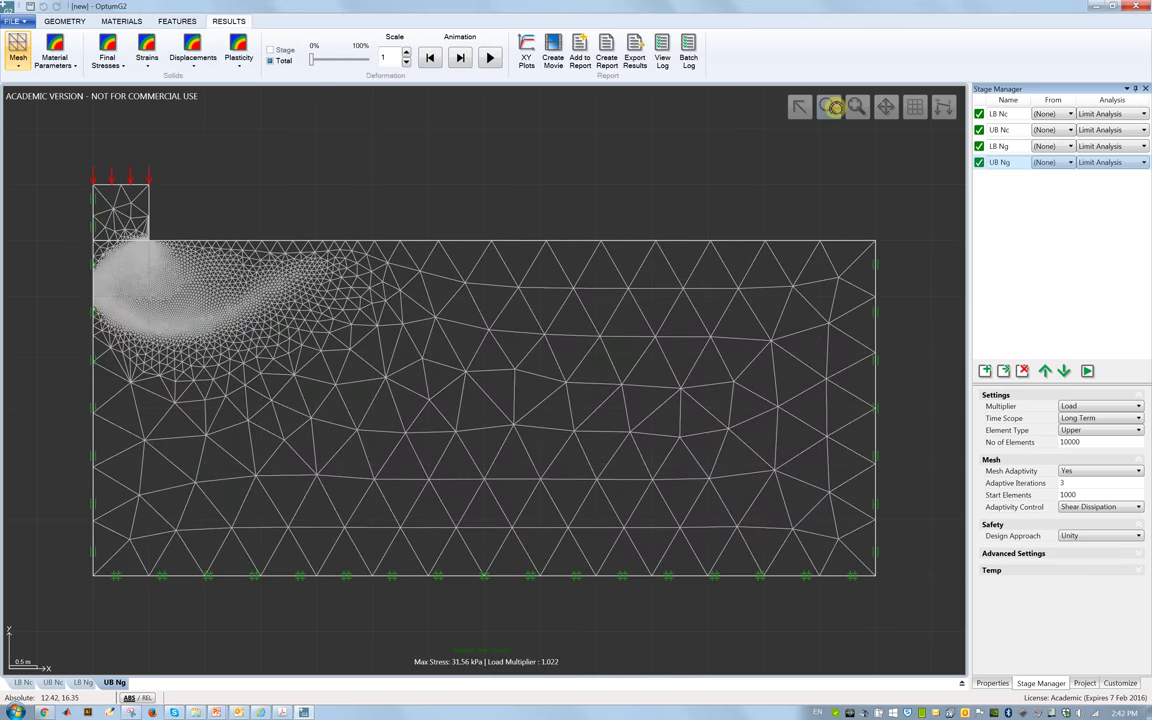
left_click(157, 248)
left_click_drag(460, 312, 495, 338)
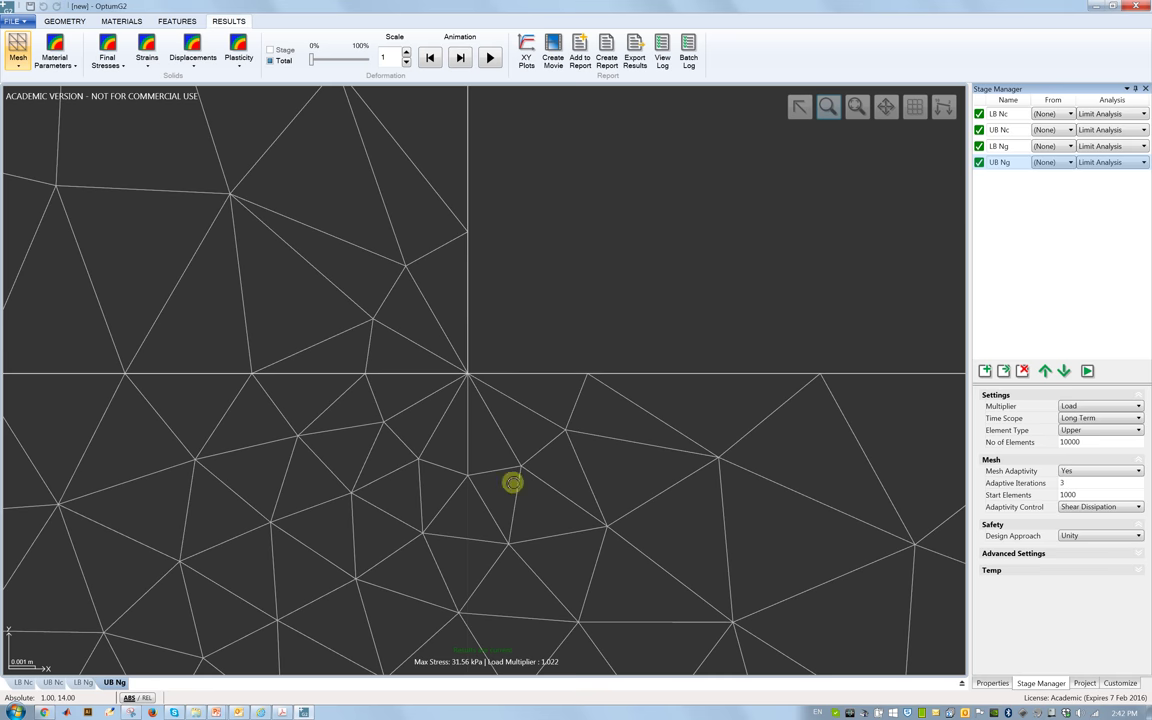
scroll(447, 442, "down", 2)
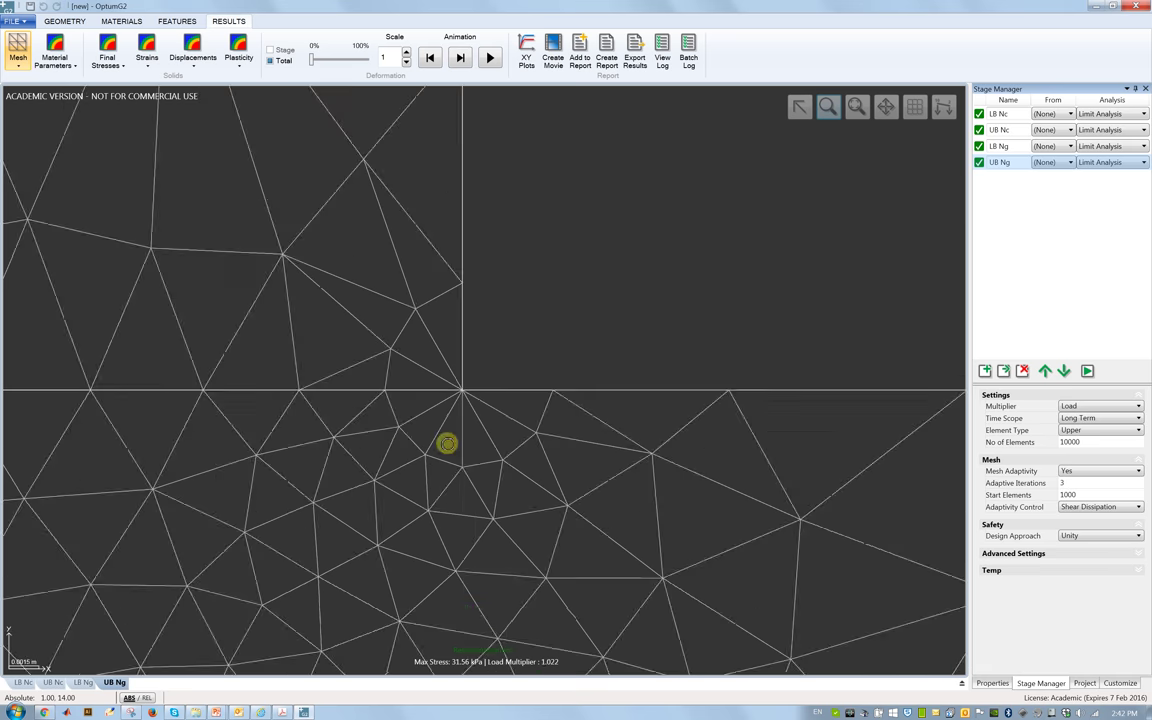
scroll(447, 442, "down", 3)
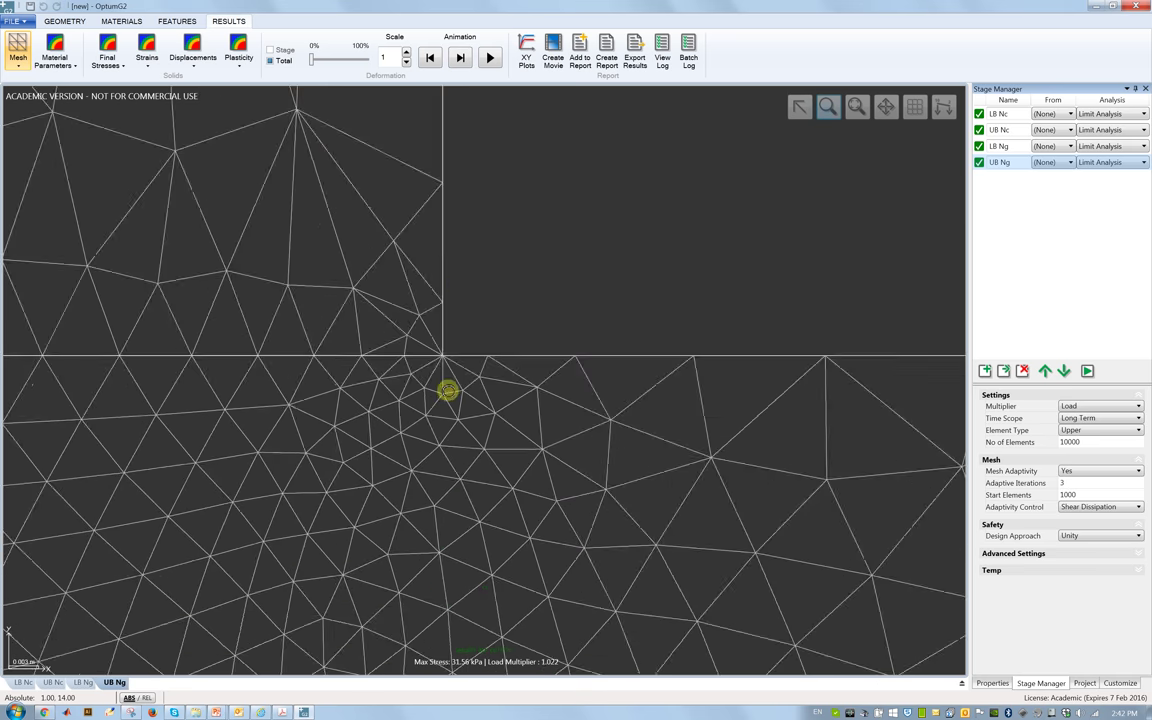
scroll(446, 392, "down", 3)
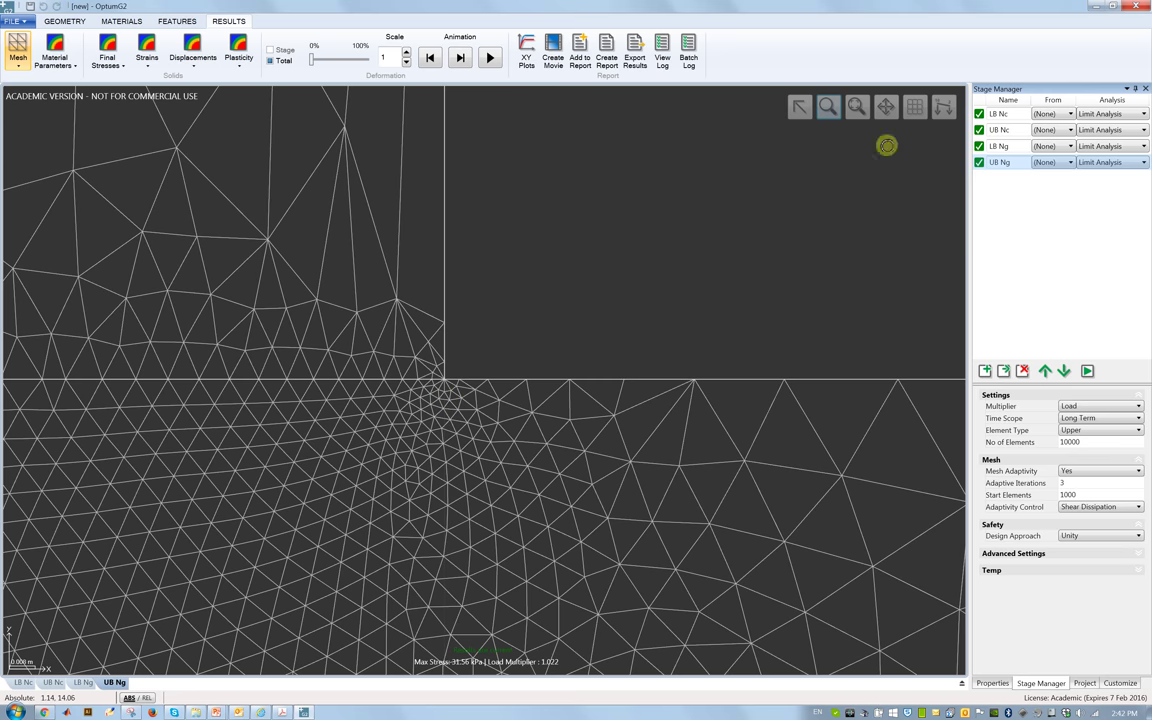
left_click(857, 108)
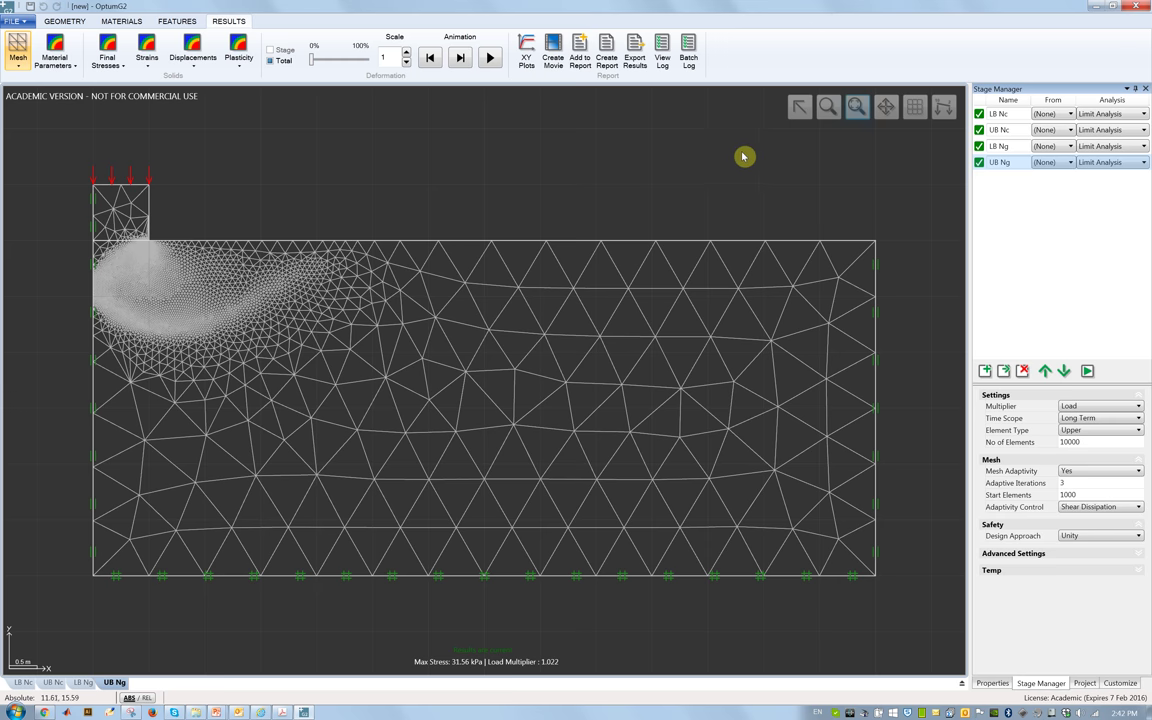
Step: Alt+Tab to the PowerPoint slide show on Shallow Foundations geometry and materials
key("alt+Tab")
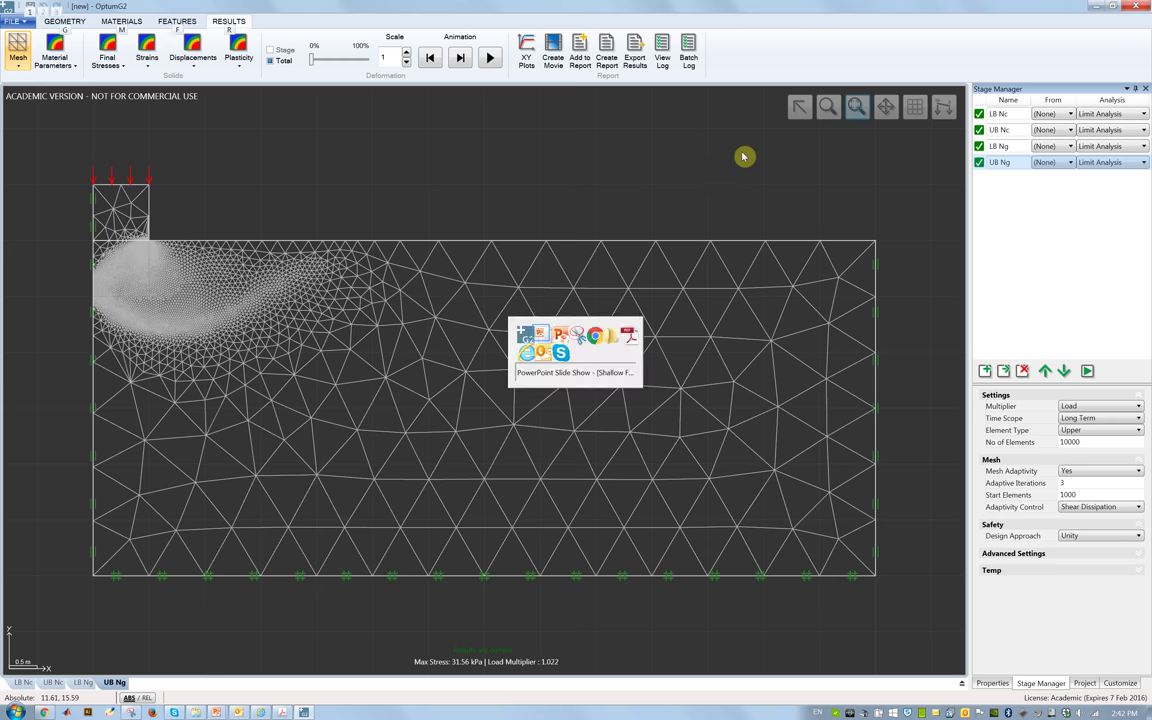